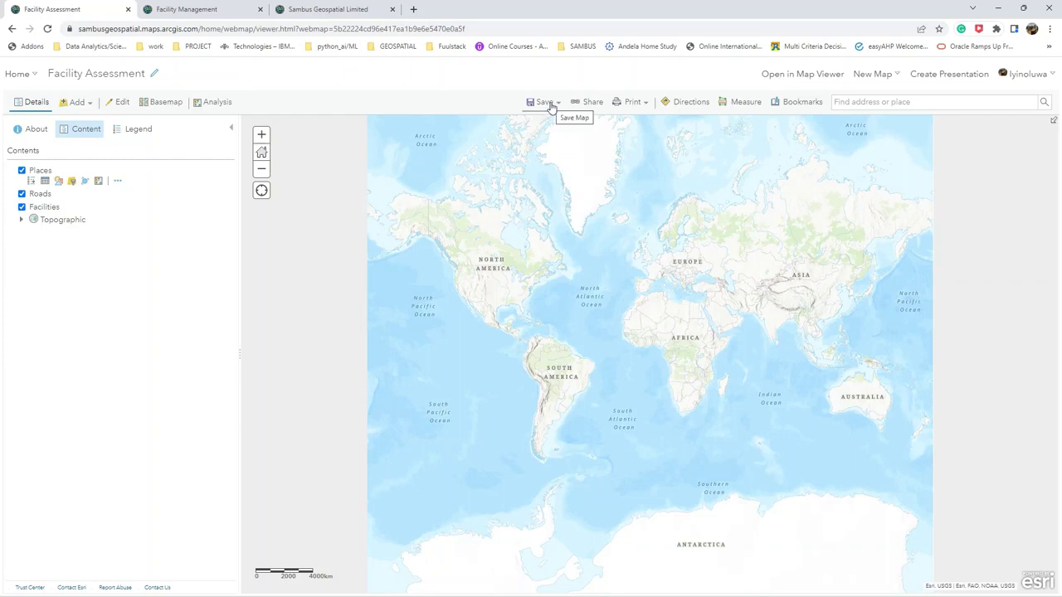
# From the organization home page's App Launcher, open Field Maps in a new browser tab.
pyautogui.click(330, 11)
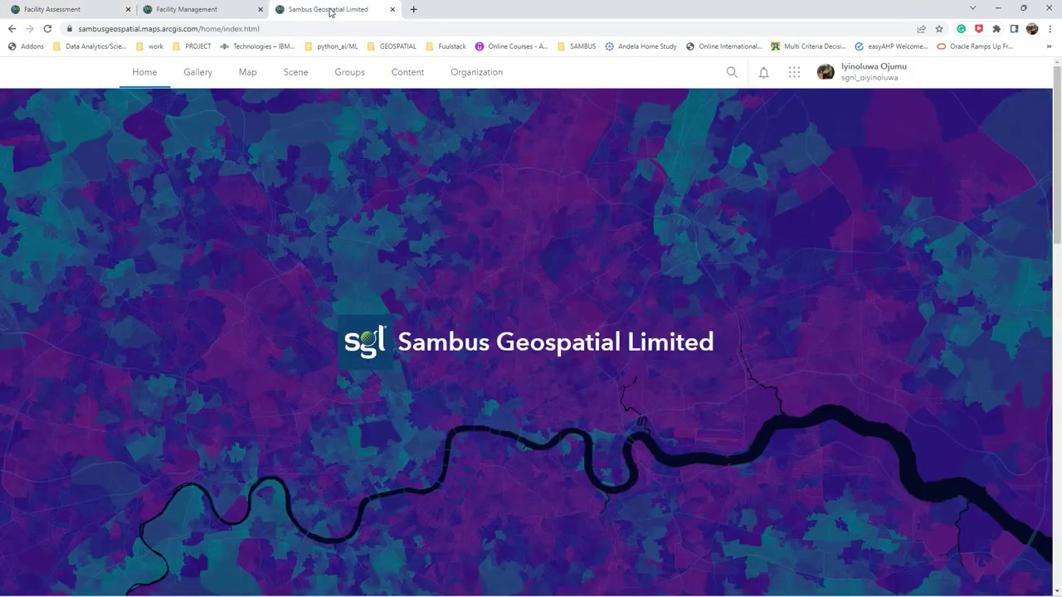
pyautogui.click(799, 76)
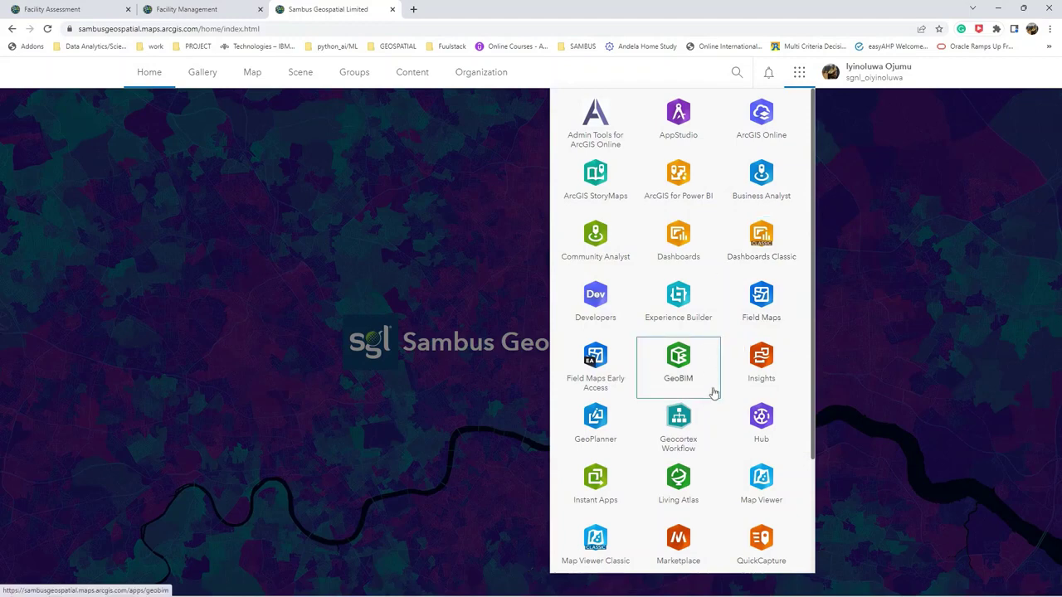
pyautogui.rightClick(756, 309)
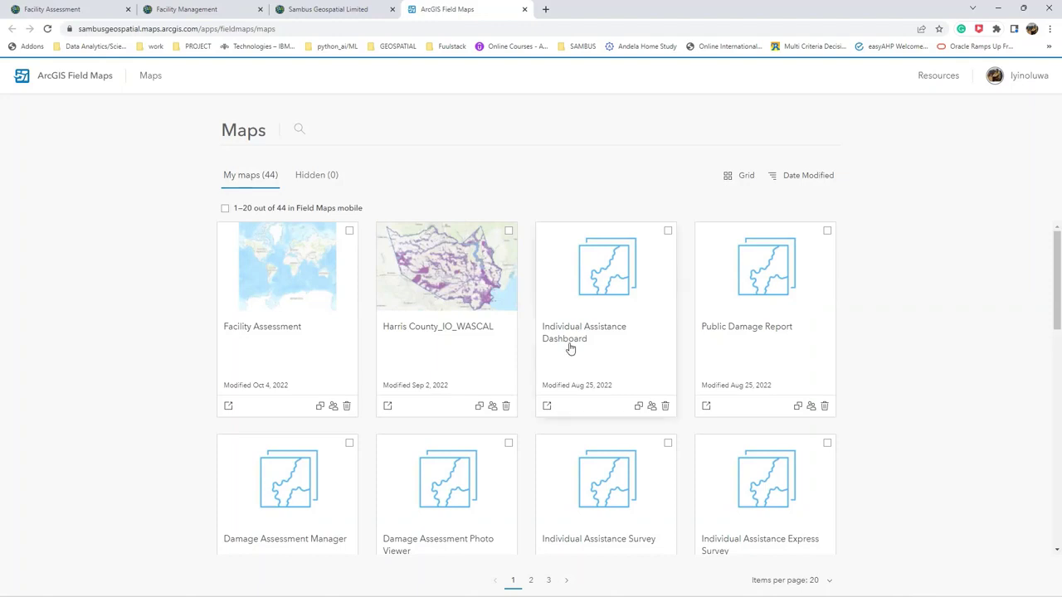
# Open the Facility Assessment map and view its Overview summary.
pyautogui.click(281, 299)
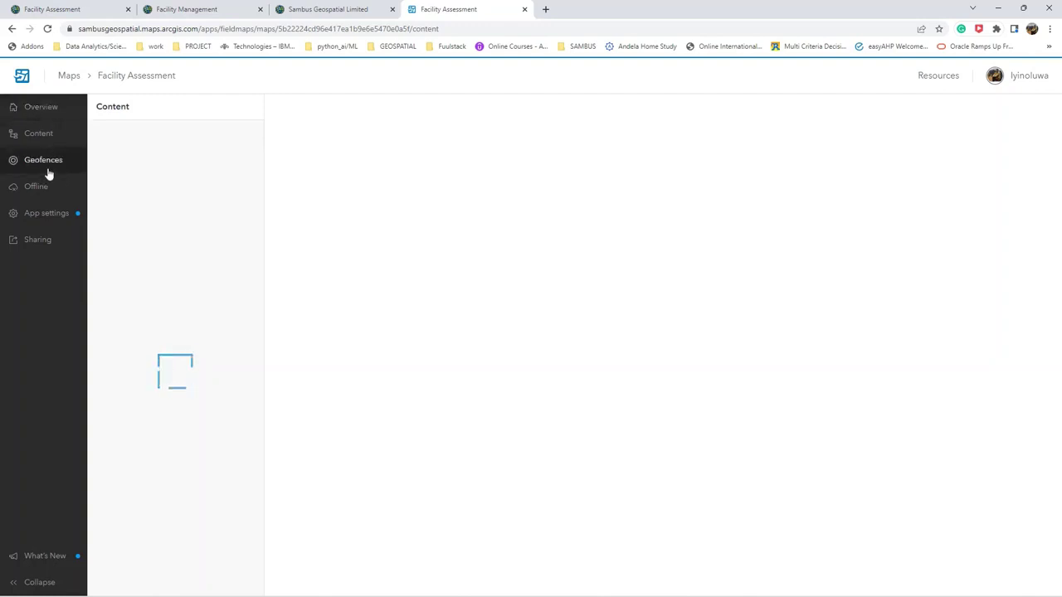
pyautogui.click(48, 140)
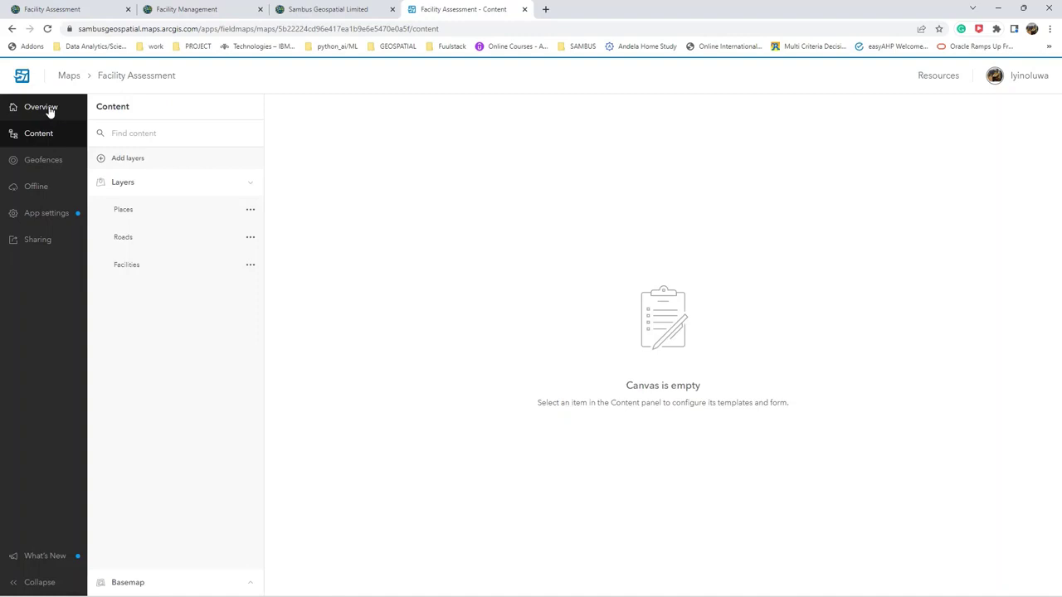
pyautogui.click(49, 108)
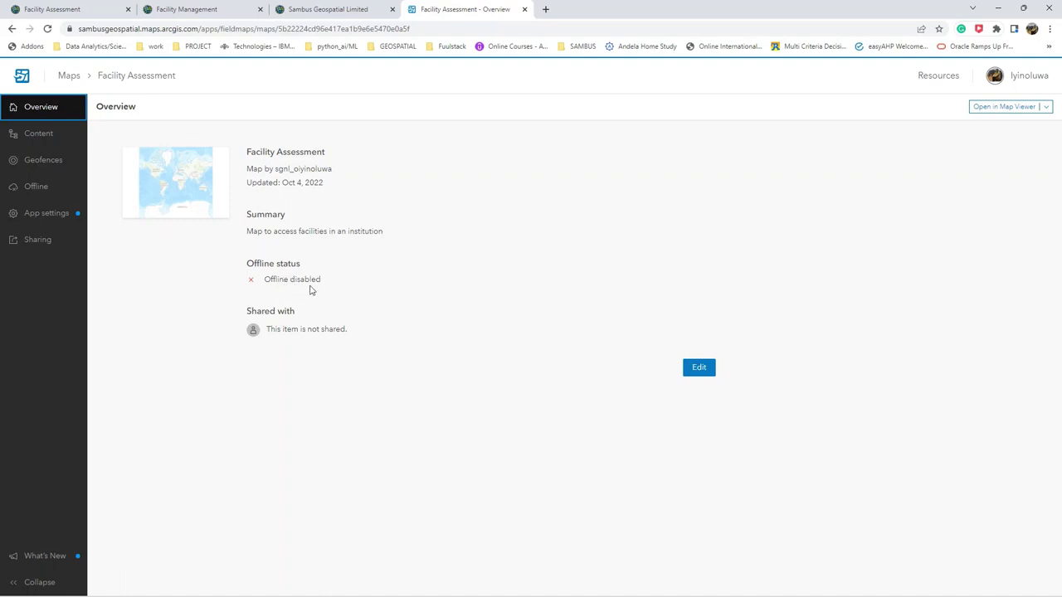
# Enable sync on the Places, Roads and Facilities layers, then switch the map's Offline toggle on.
pyautogui.click(39, 188)
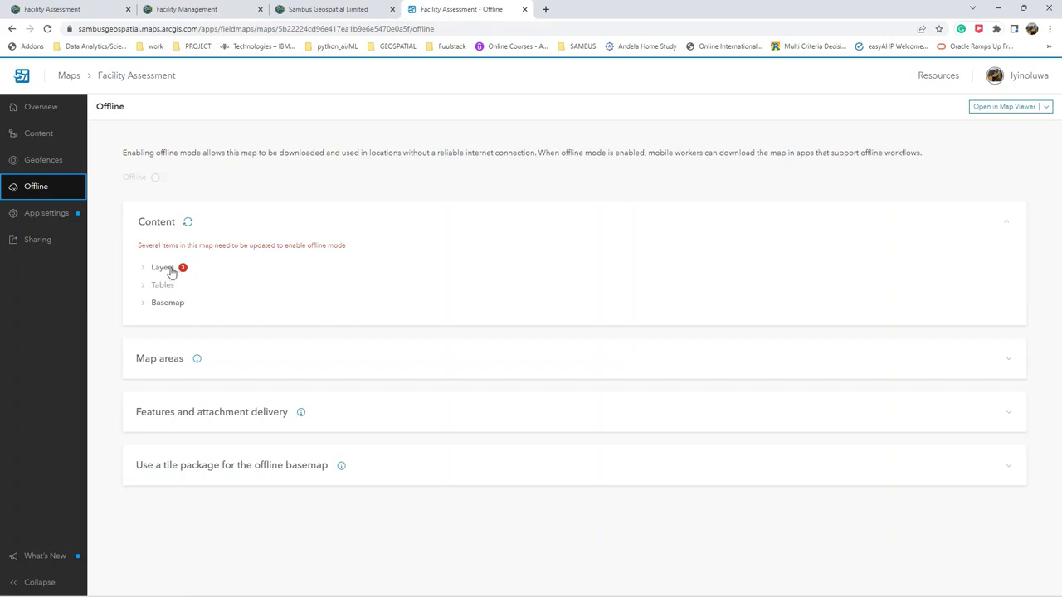
pyautogui.click(164, 268)
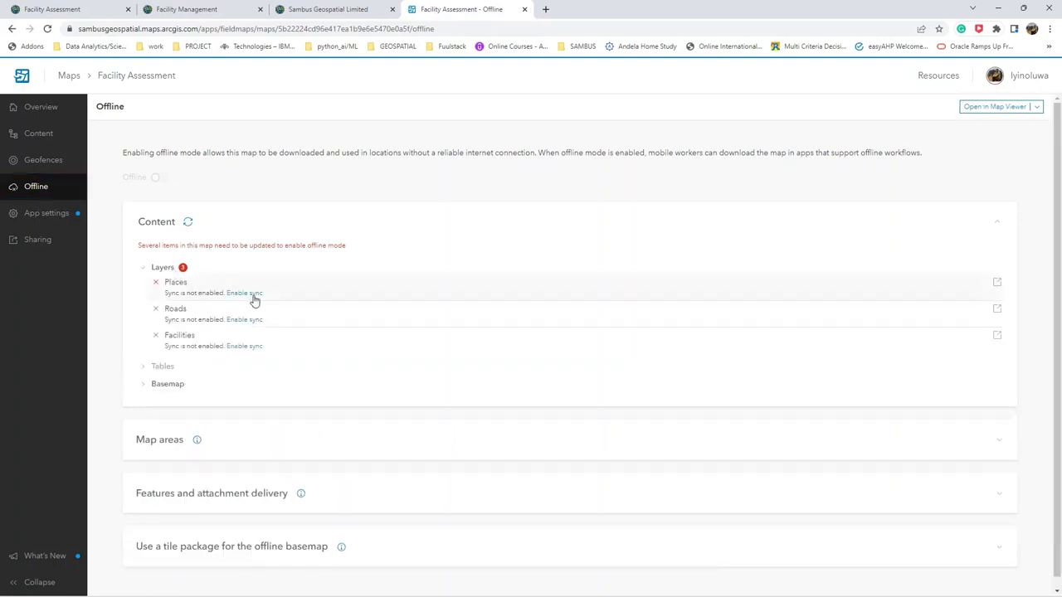
pyautogui.click(254, 294)
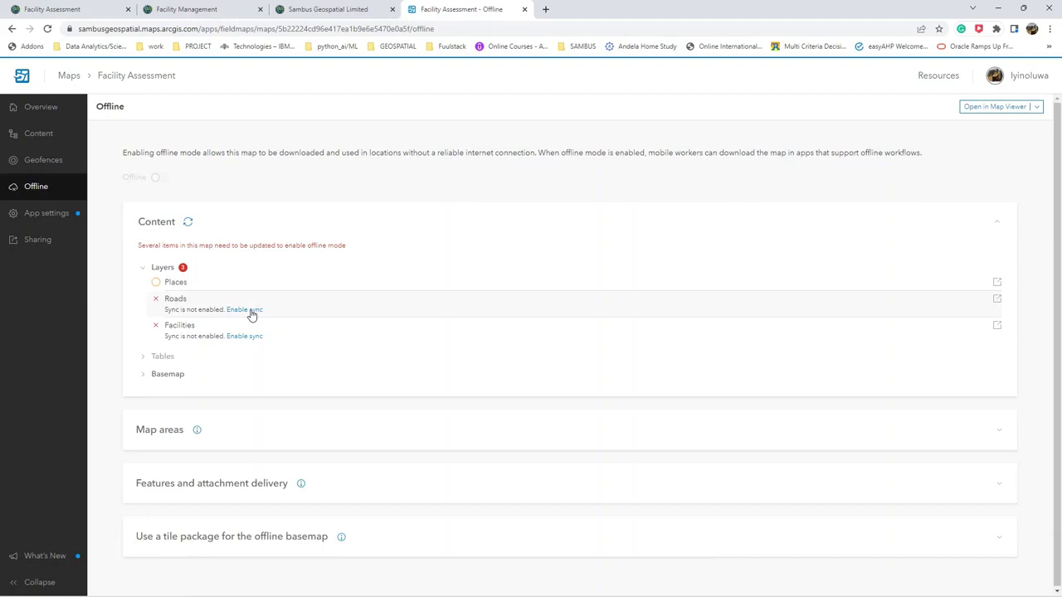
pyautogui.click(251, 310)
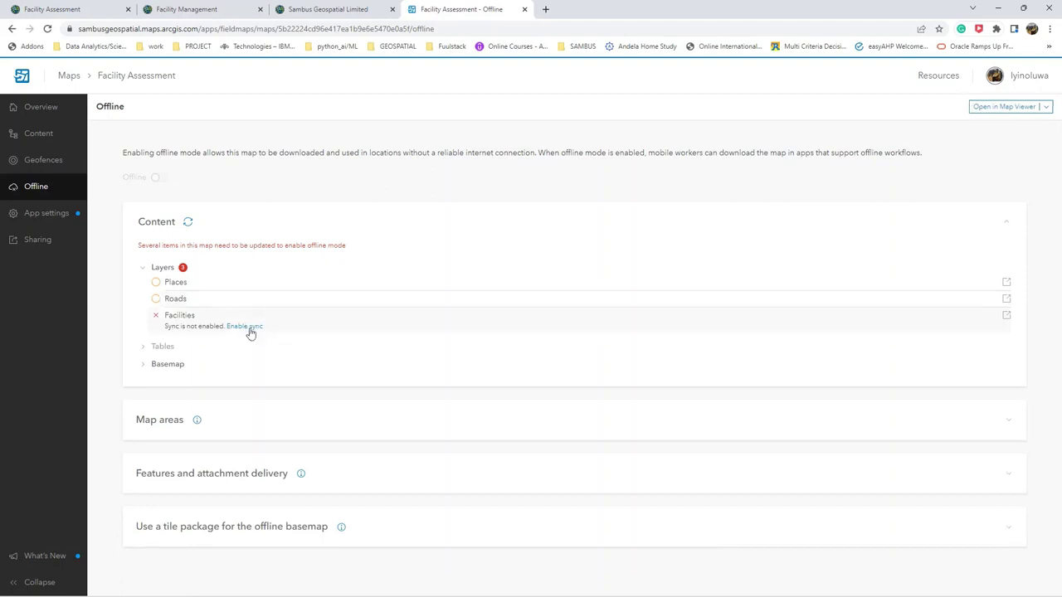
pyautogui.click(248, 328)
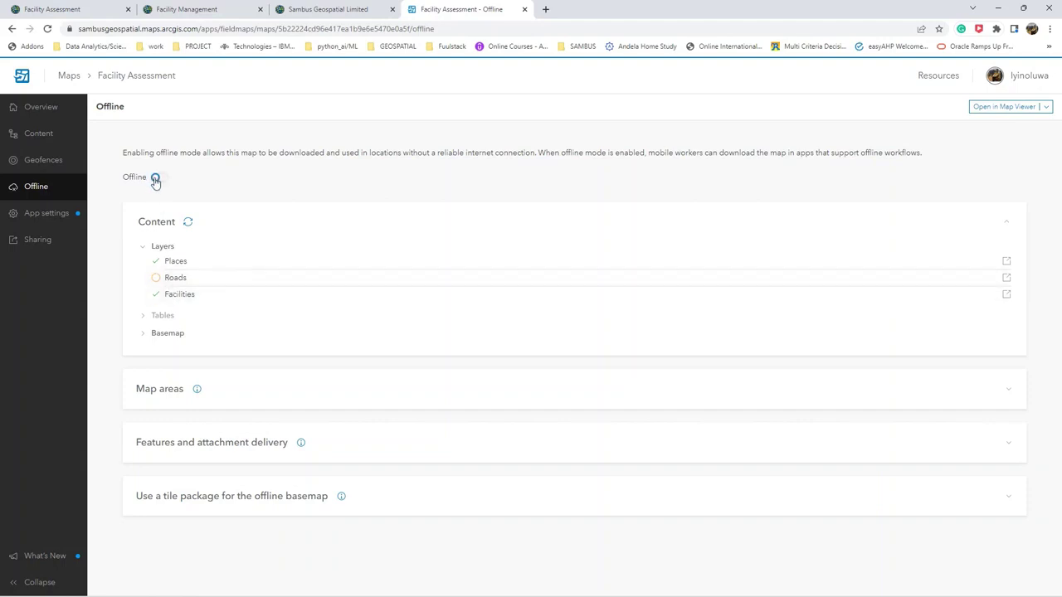
pyautogui.click(156, 178)
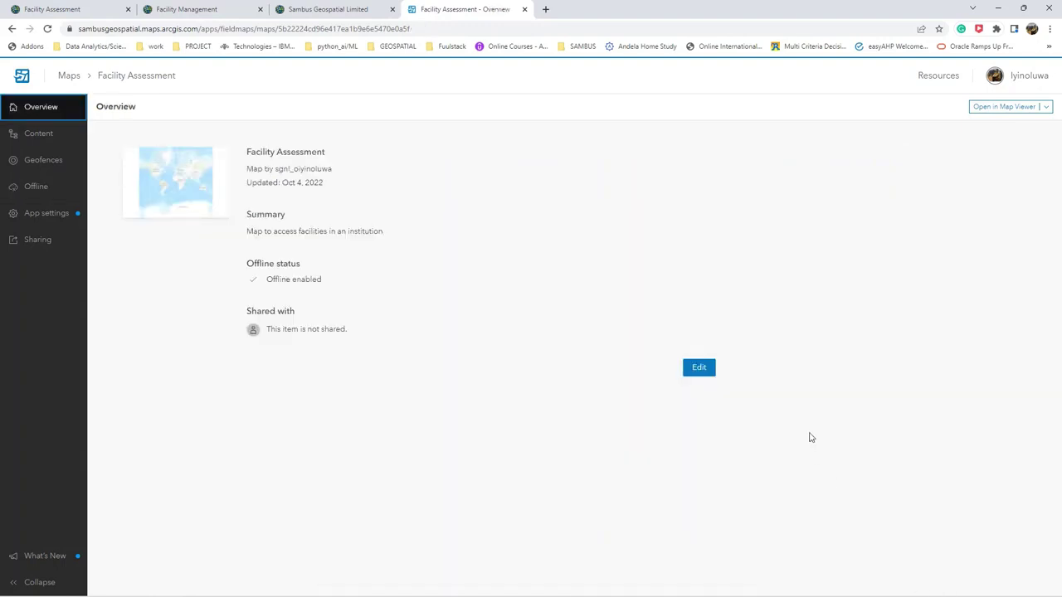
# Confirm the Overview now shows offline enabled, then open the Content list of layers.
pyautogui.click(48, 138)
pyautogui.click(38, 112)
pyautogui.click(697, 365)
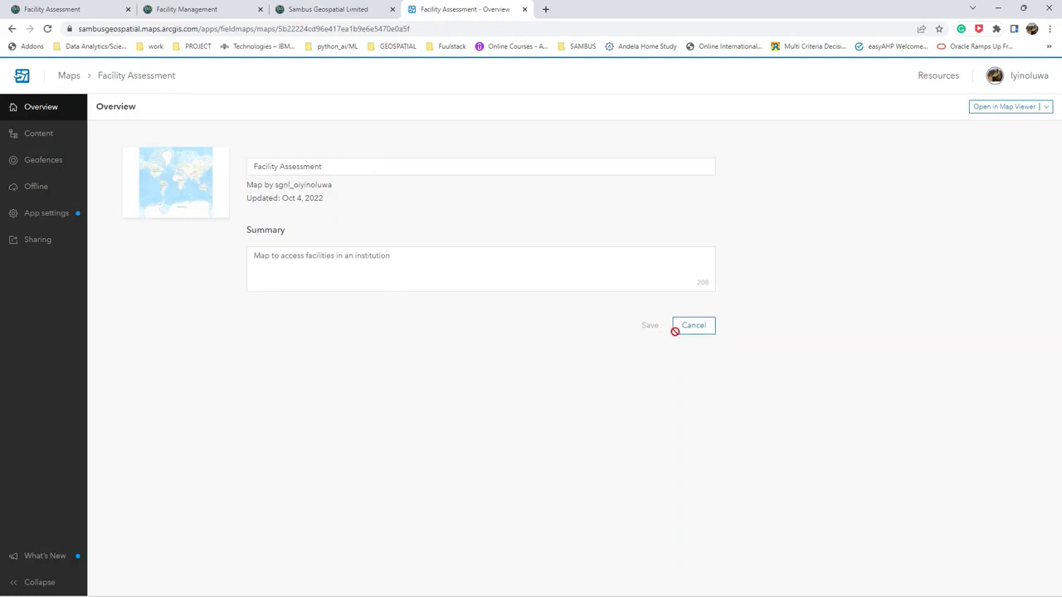
pyautogui.click(38, 137)
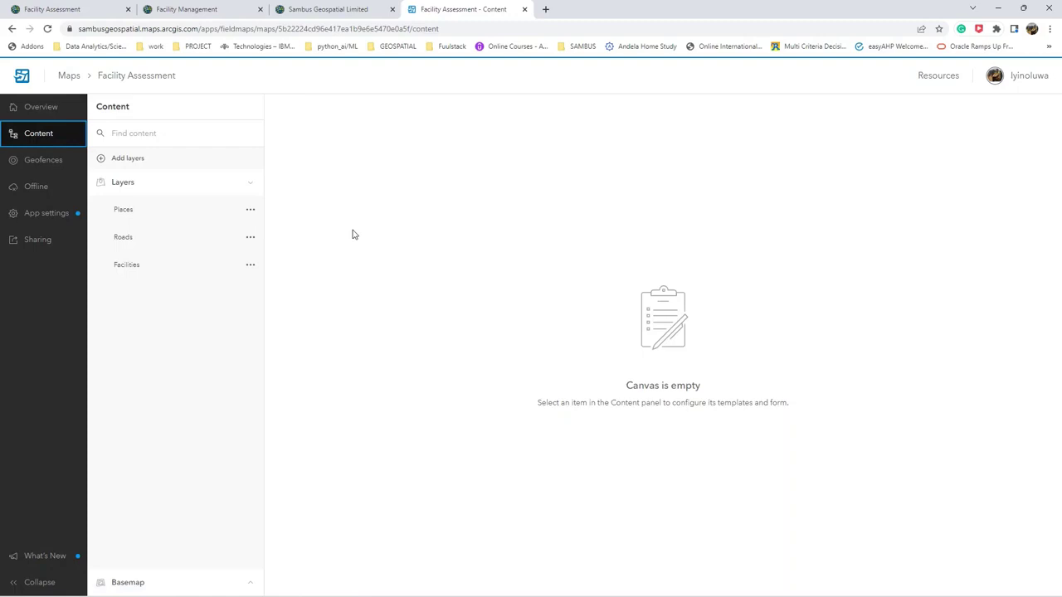
# Build the Places layer form with all six fields, from field worker name to repair note.
pyautogui.click(142, 211)
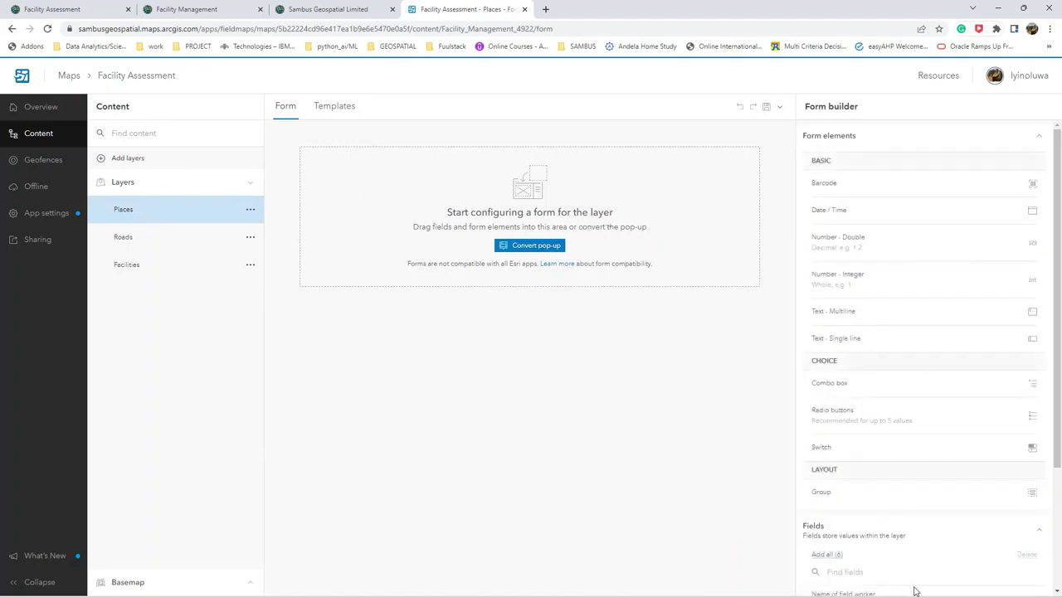
pyautogui.scroll(-2, 854, 426)
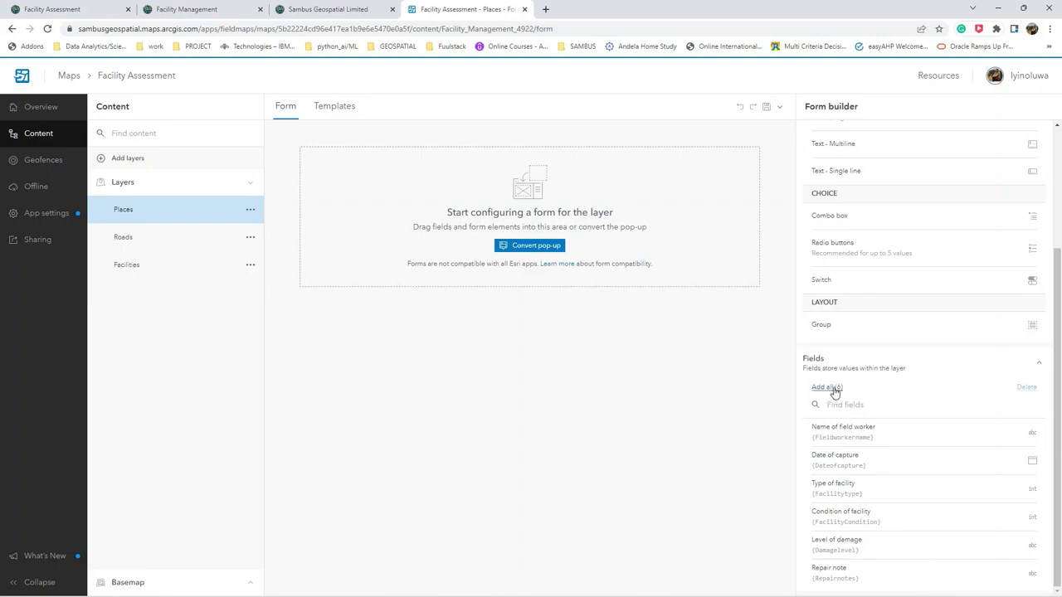
pyautogui.click(834, 392)
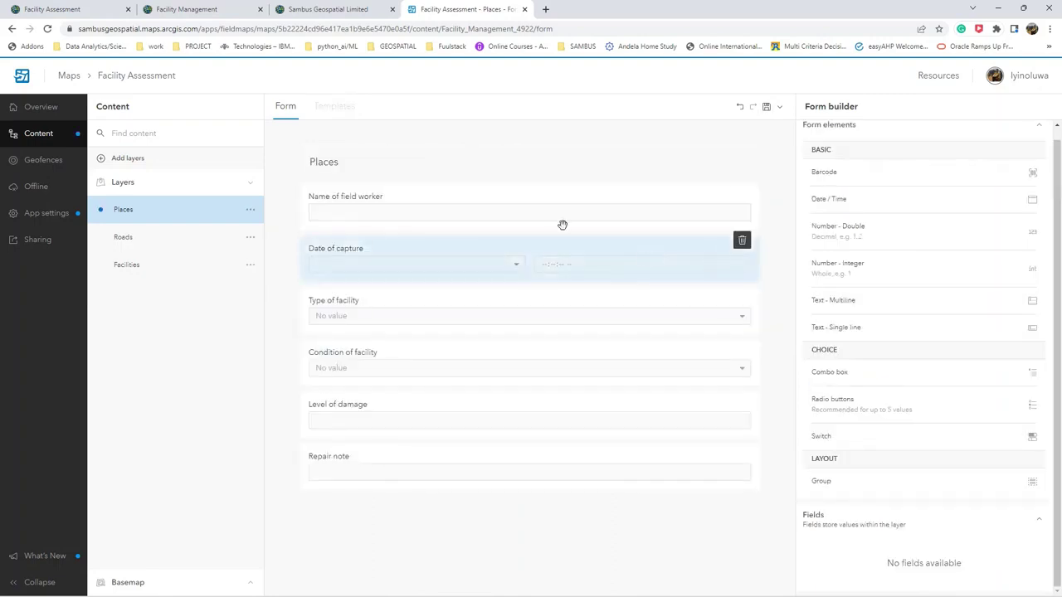
pyautogui.click(443, 214)
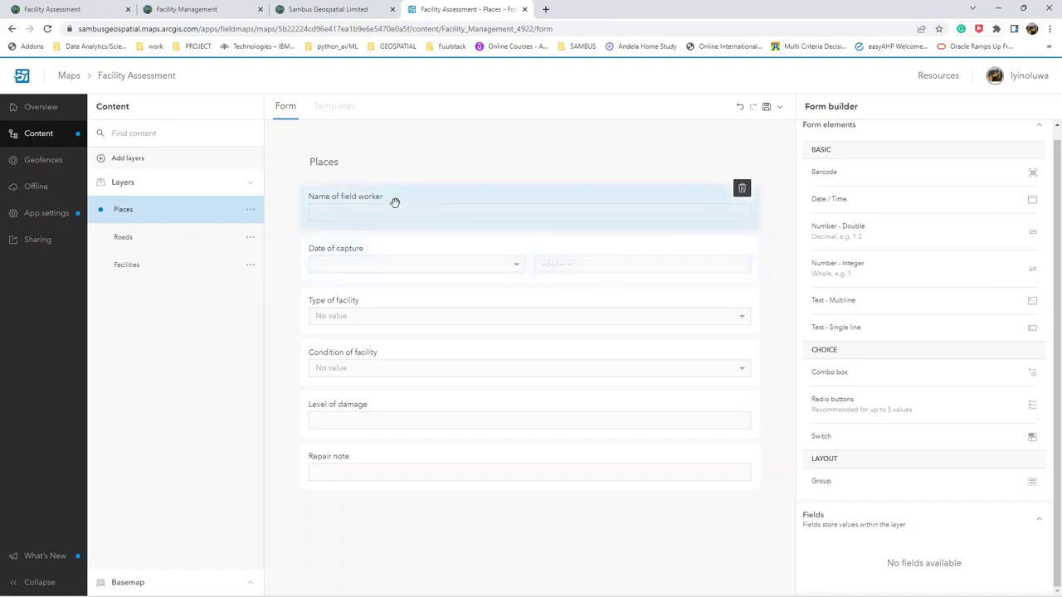
pyautogui.click(407, 267)
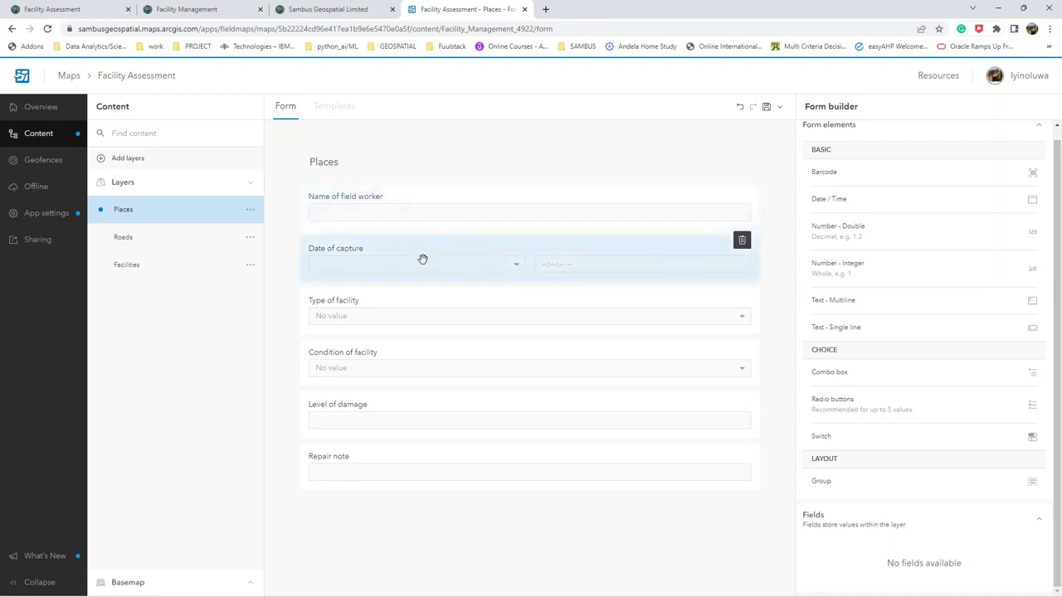
pyautogui.click(445, 291)
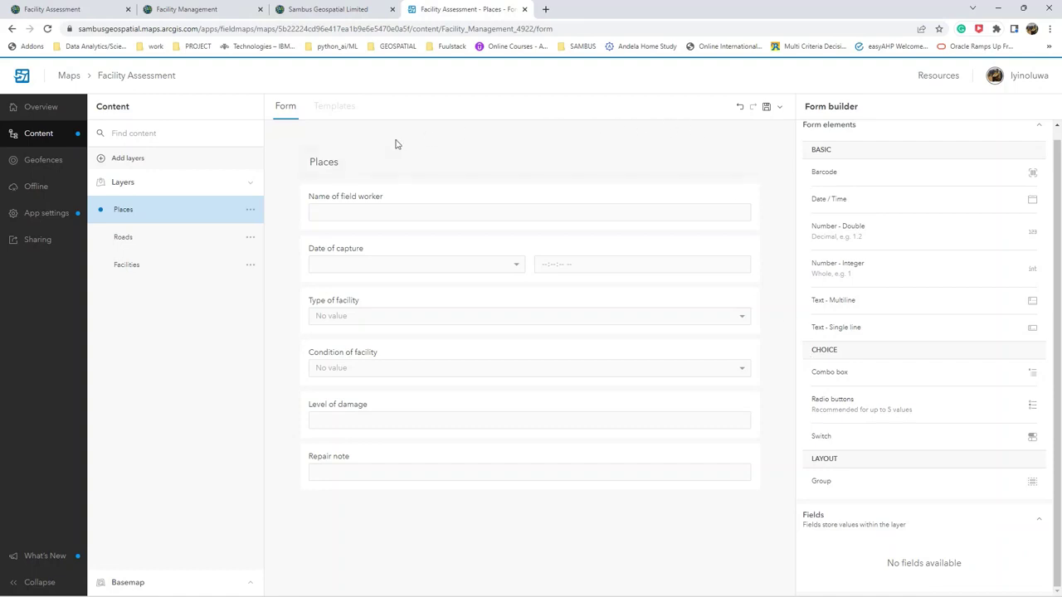
# Title the Places form 'Facility assessment-{Facilitytype}' using the Type of facility field.
pyautogui.click(323, 164)
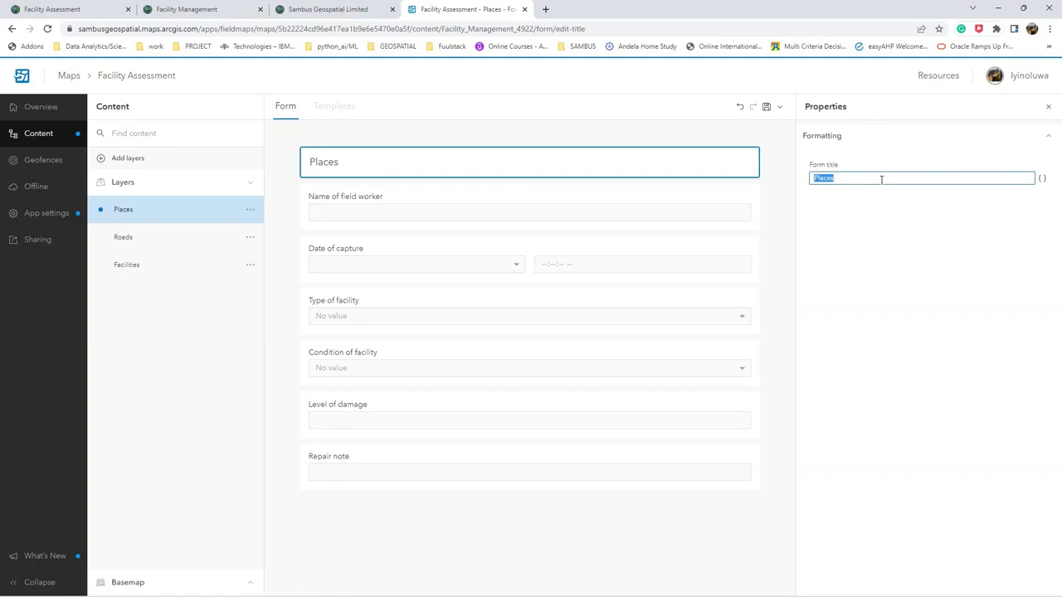
pyautogui.write('FA')
pyautogui.write('sessment')
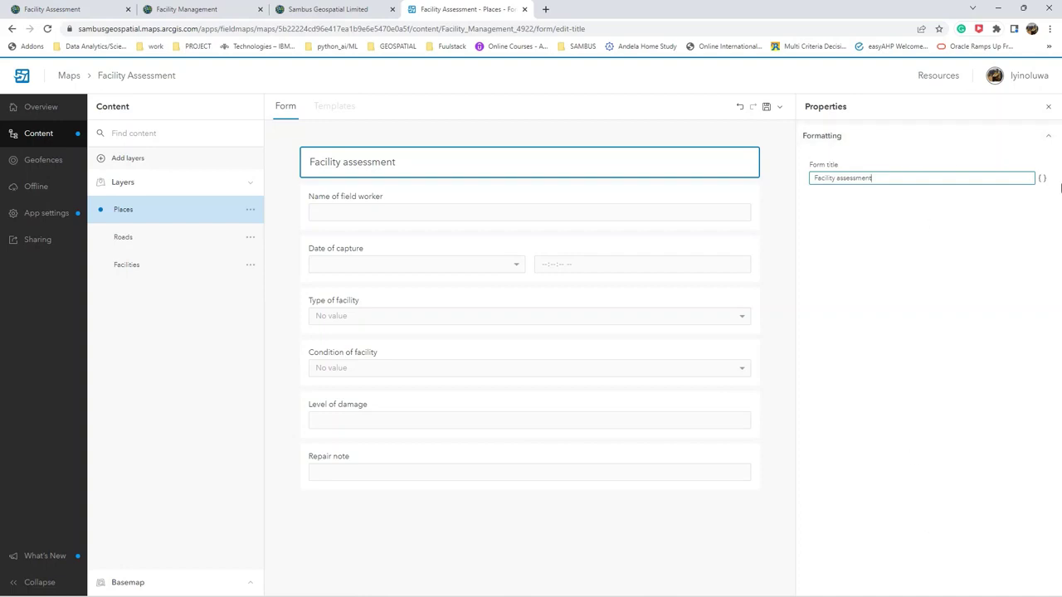
pyautogui.click(1041, 181)
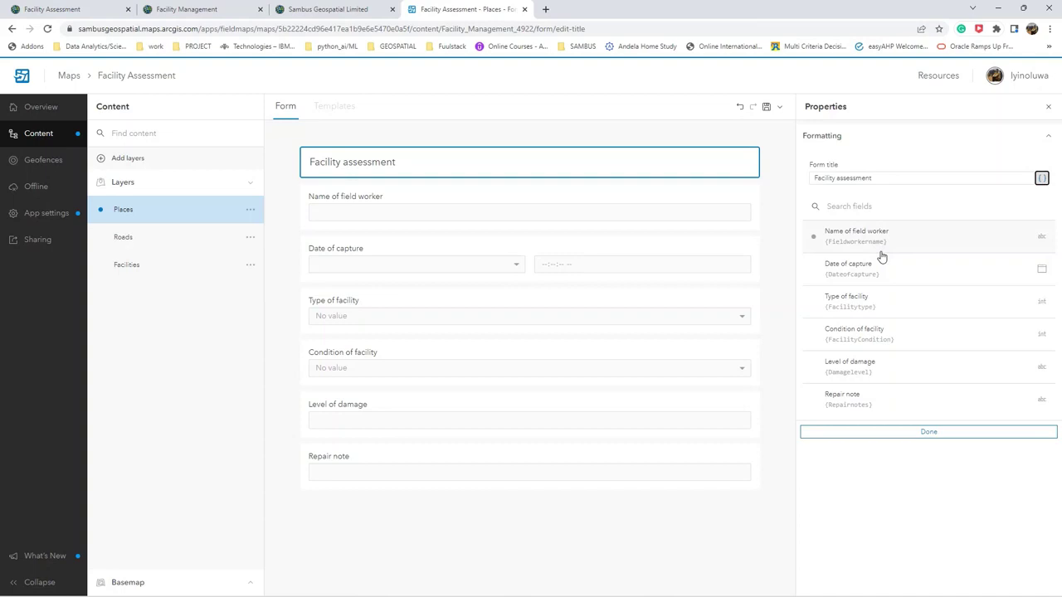
pyautogui.click(866, 300)
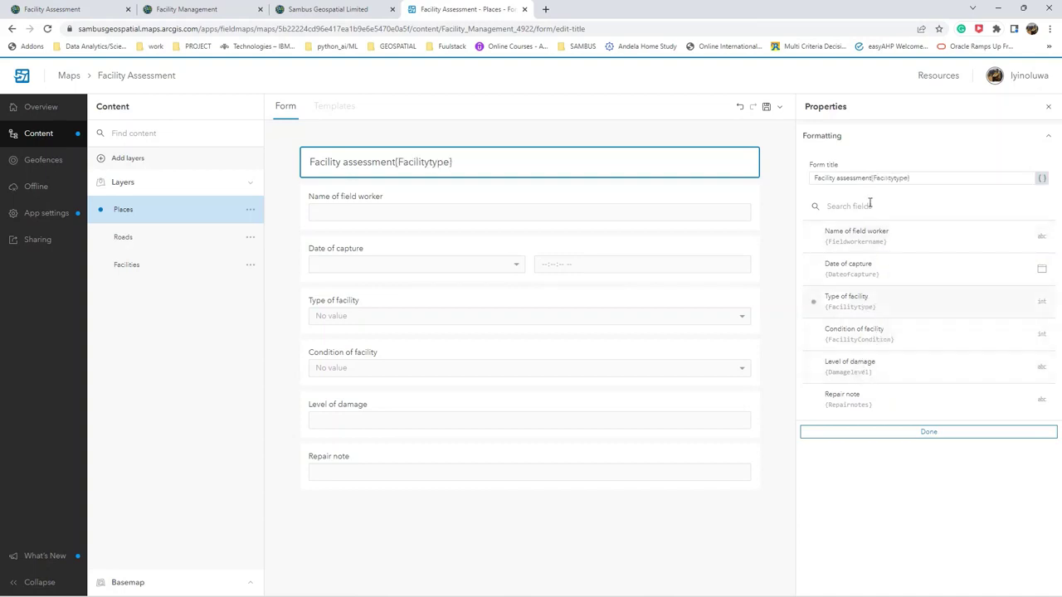
pyautogui.doubleClick(871, 178)
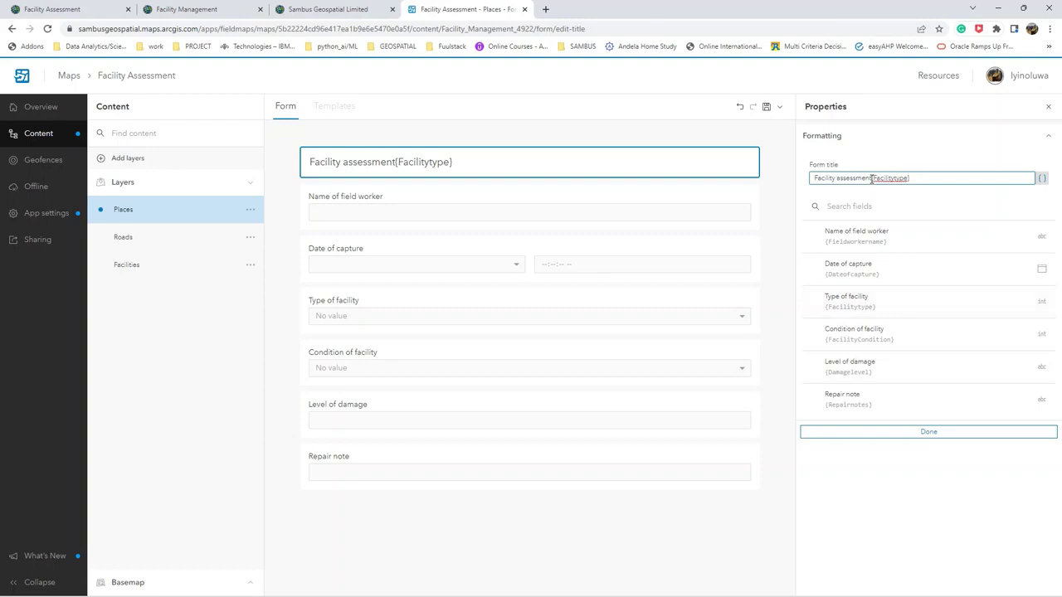
pyautogui.write('-')
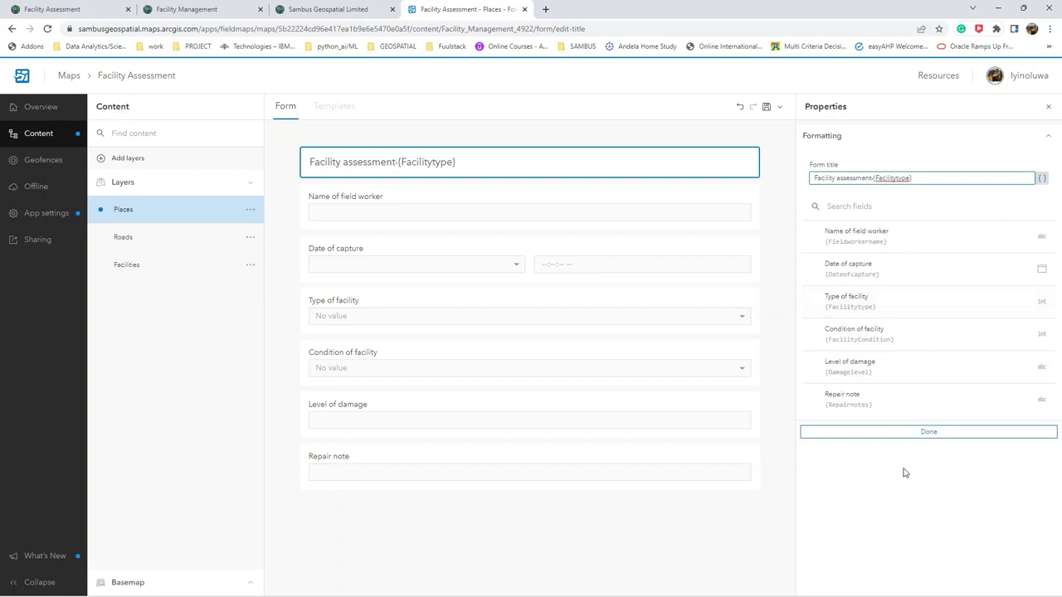
# Make Name of field worker a required single-line question described 'Enter your name'.
pyautogui.click(410, 199)
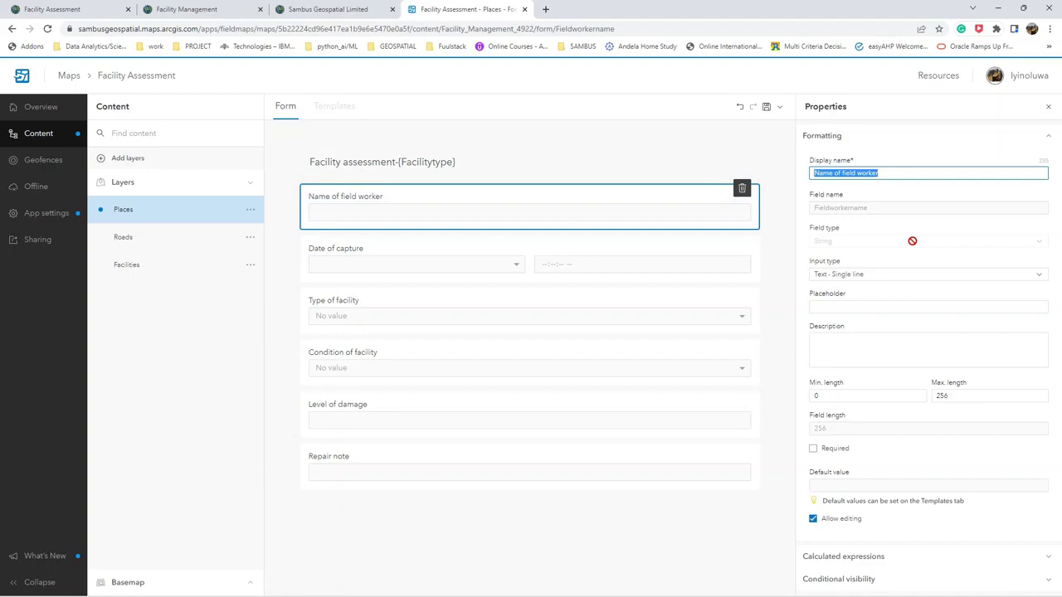
pyautogui.click(891, 279)
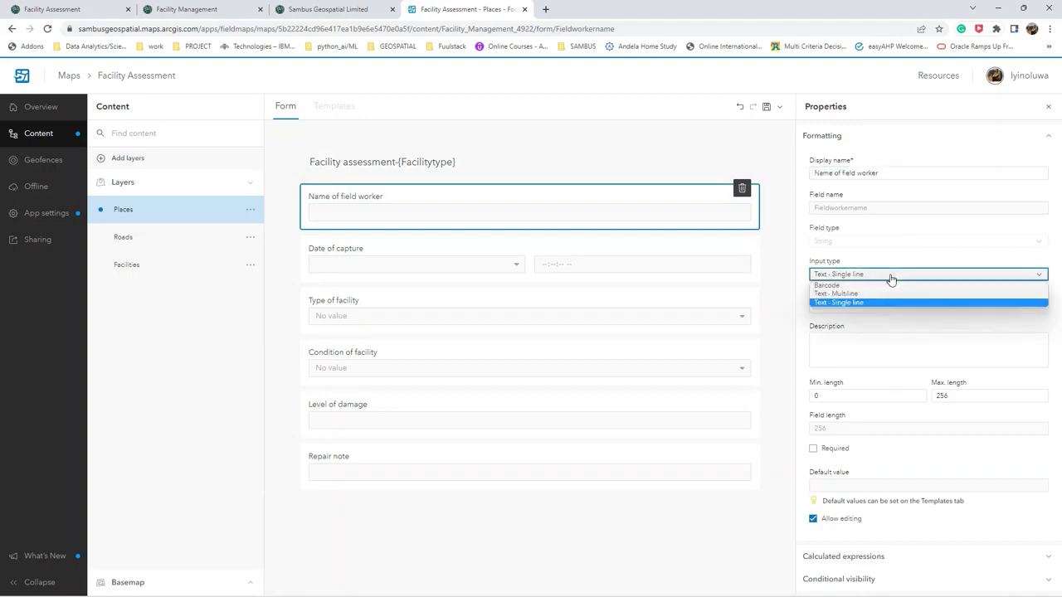
pyautogui.click(890, 277)
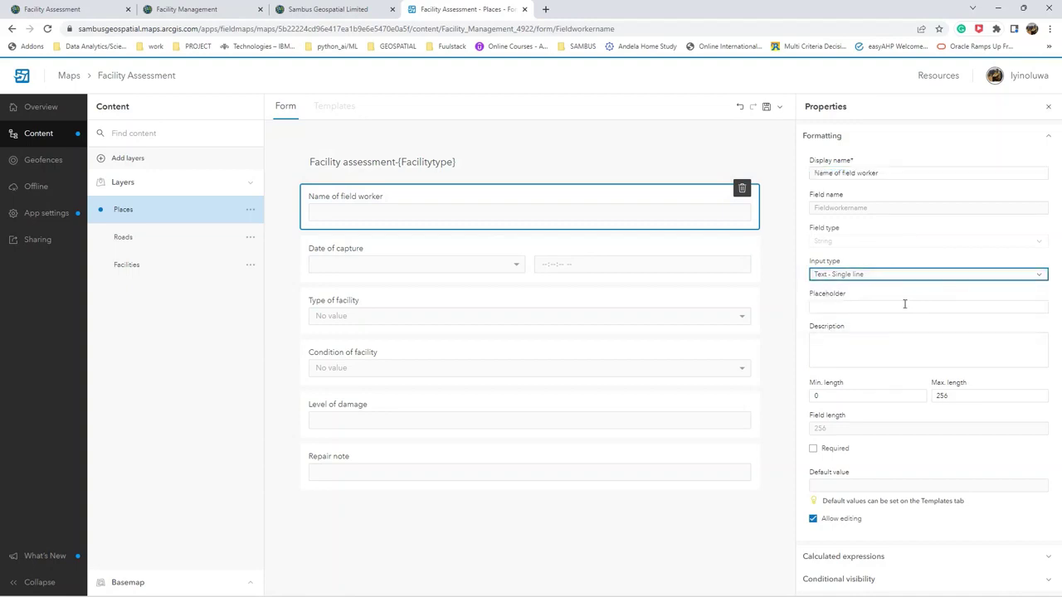
pyautogui.click(870, 342)
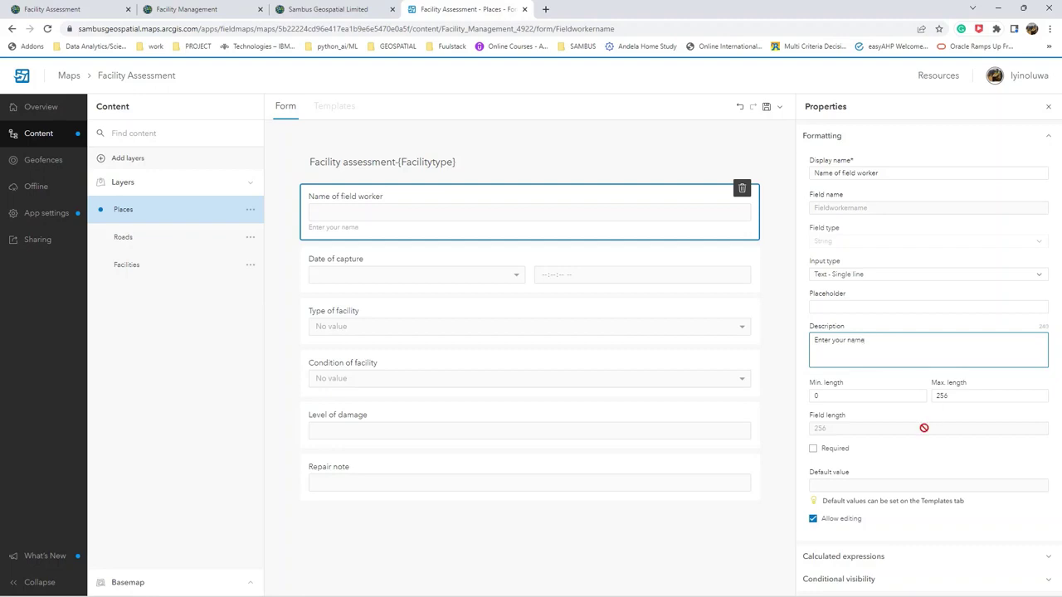
pyautogui.click(814, 450)
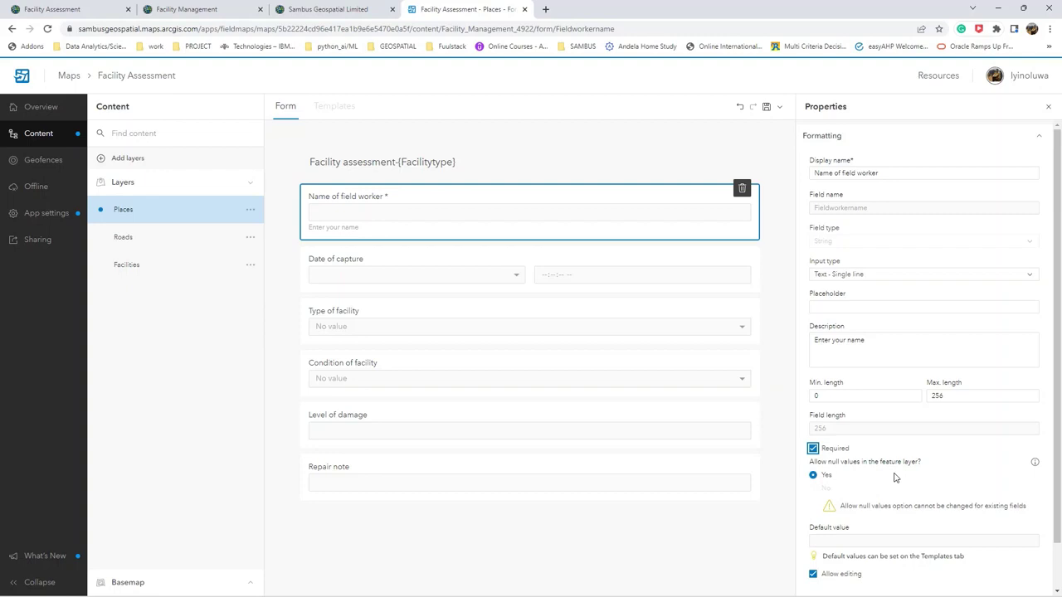
# Make Date of capture required, keeping its Date and time input type.
pyautogui.scroll(-1, 894, 478)
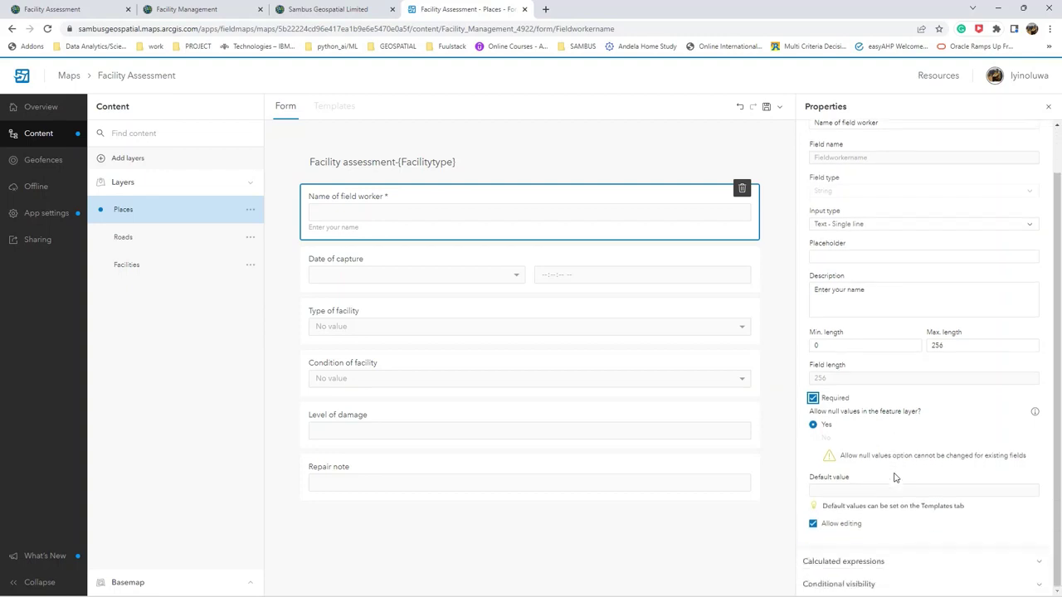
pyautogui.click(385, 262)
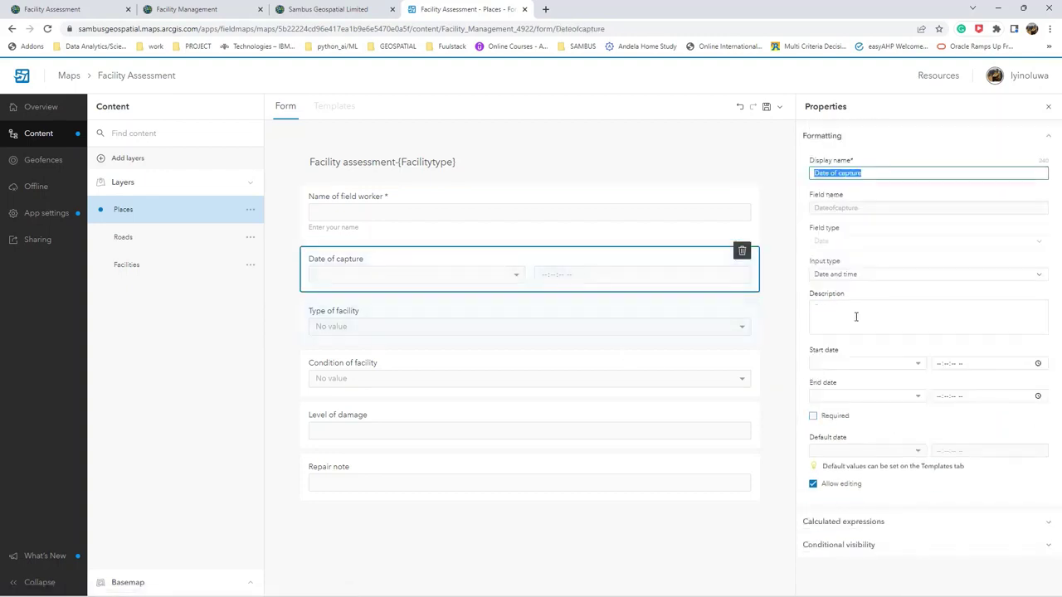
pyautogui.click(893, 275)
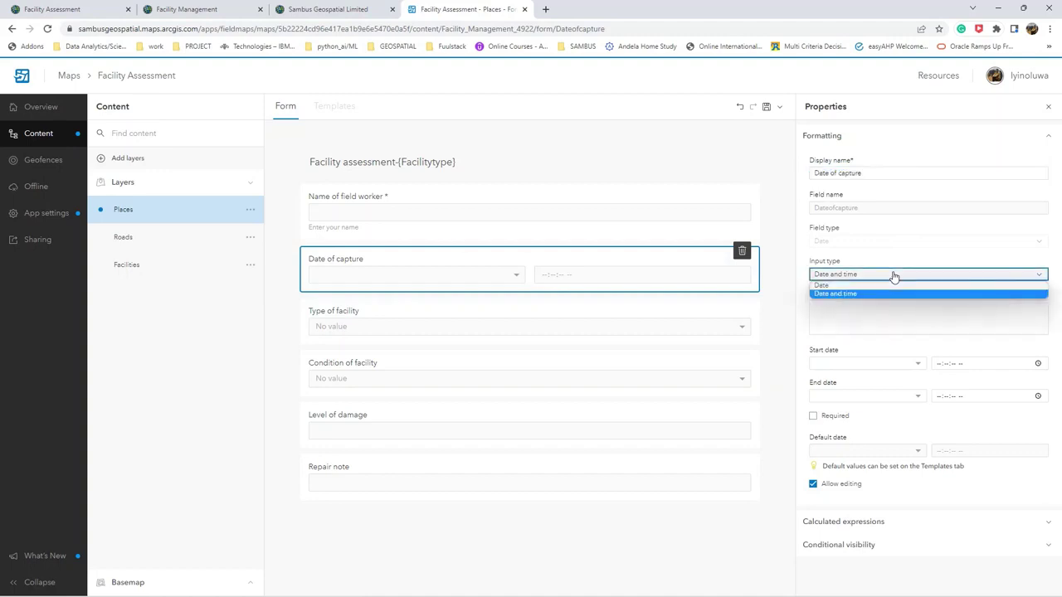
pyautogui.click(891, 275)
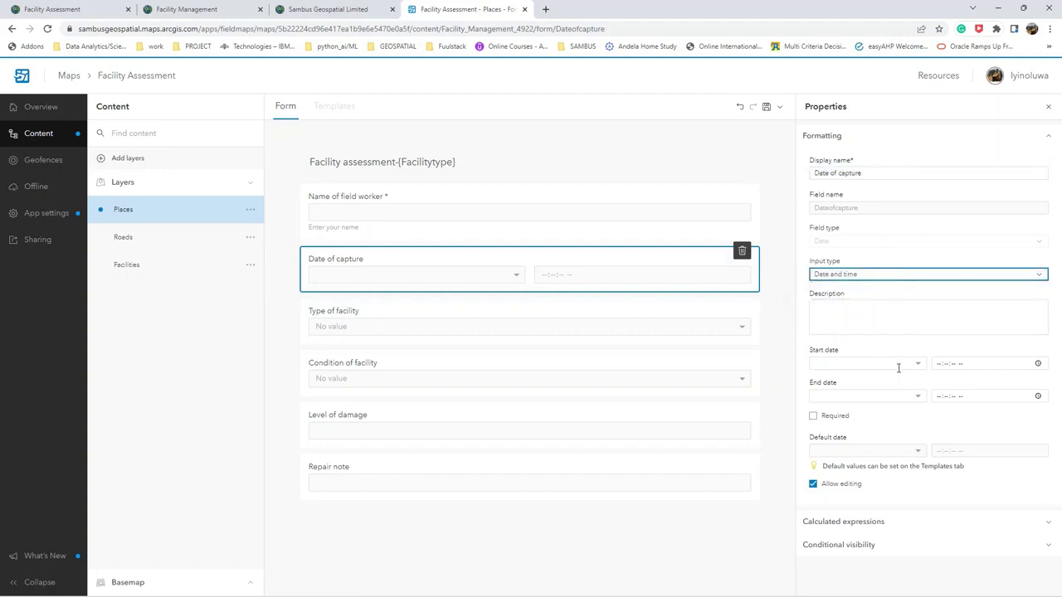
pyautogui.click(814, 417)
pyautogui.click(814, 417)
pyautogui.scroll(-1, 863, 472)
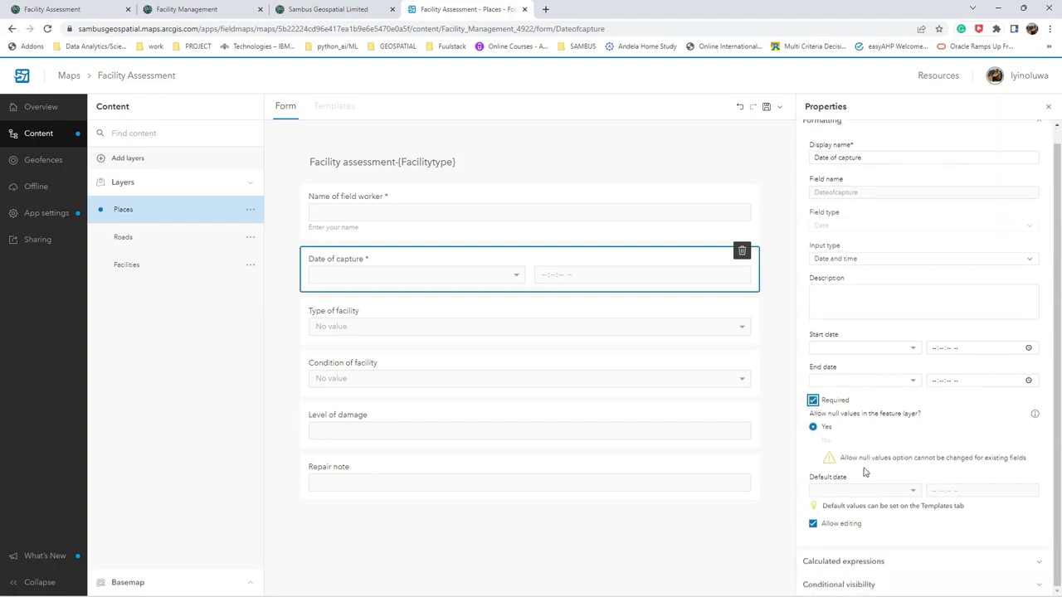
pyautogui.click(461, 308)
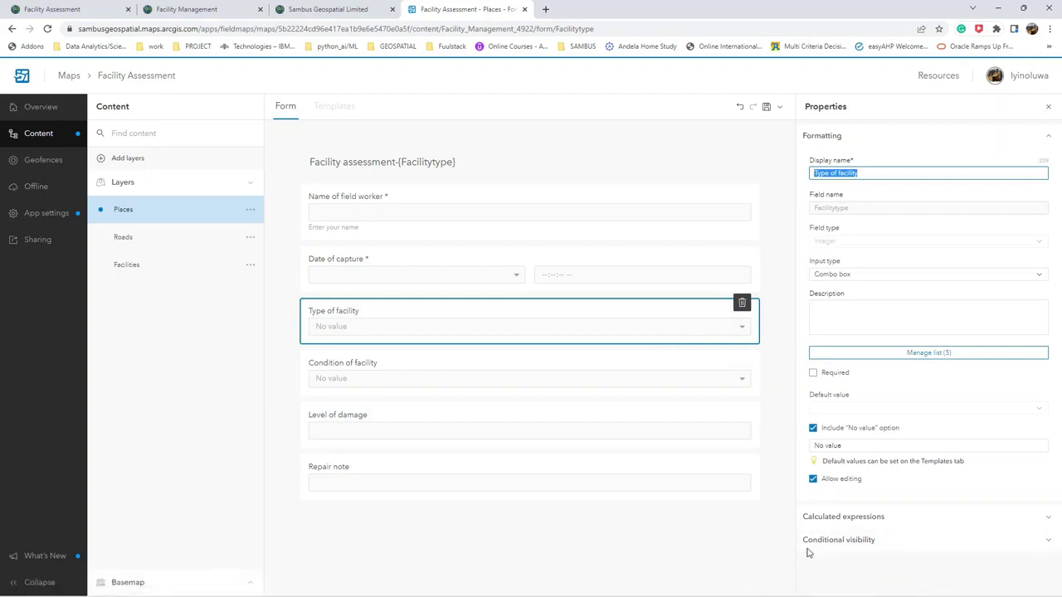
# Set Condition of facility to a Switch input and make it required.
pyautogui.click(503, 364)
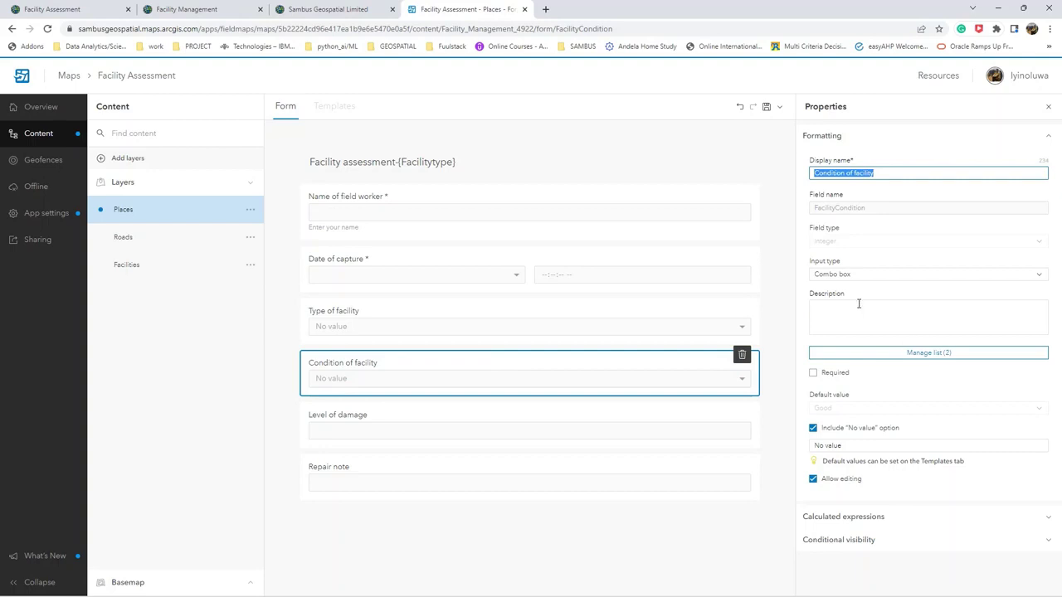
pyautogui.click(905, 281)
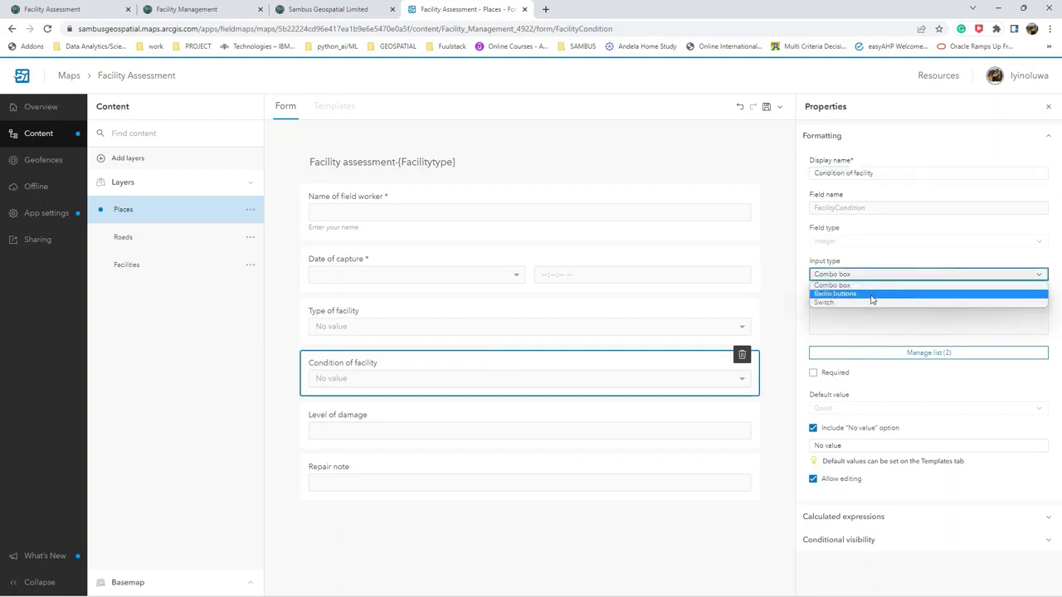
pyautogui.press('Escape')
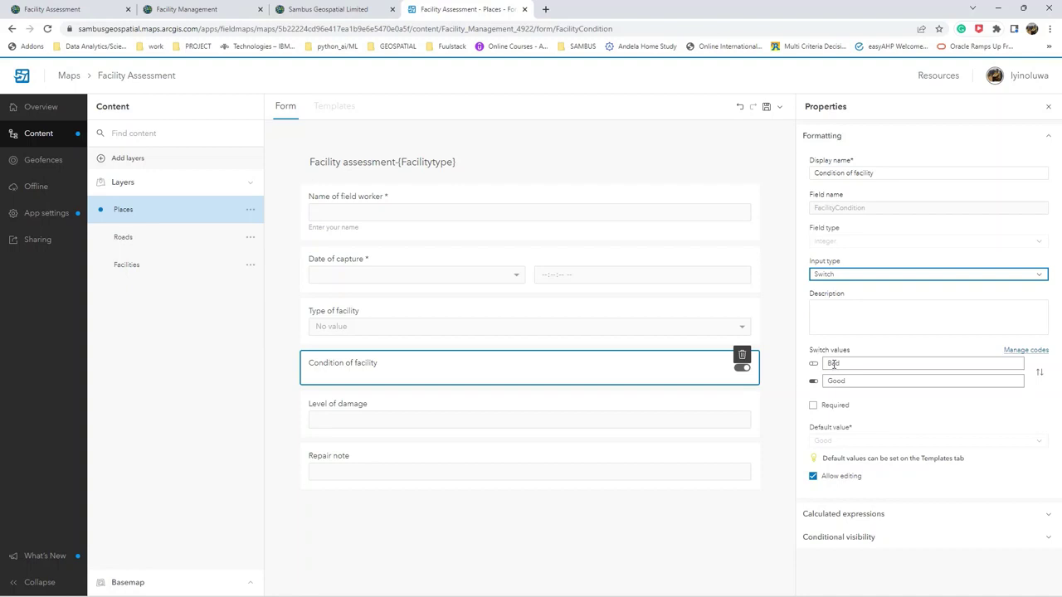
pyautogui.click(814, 406)
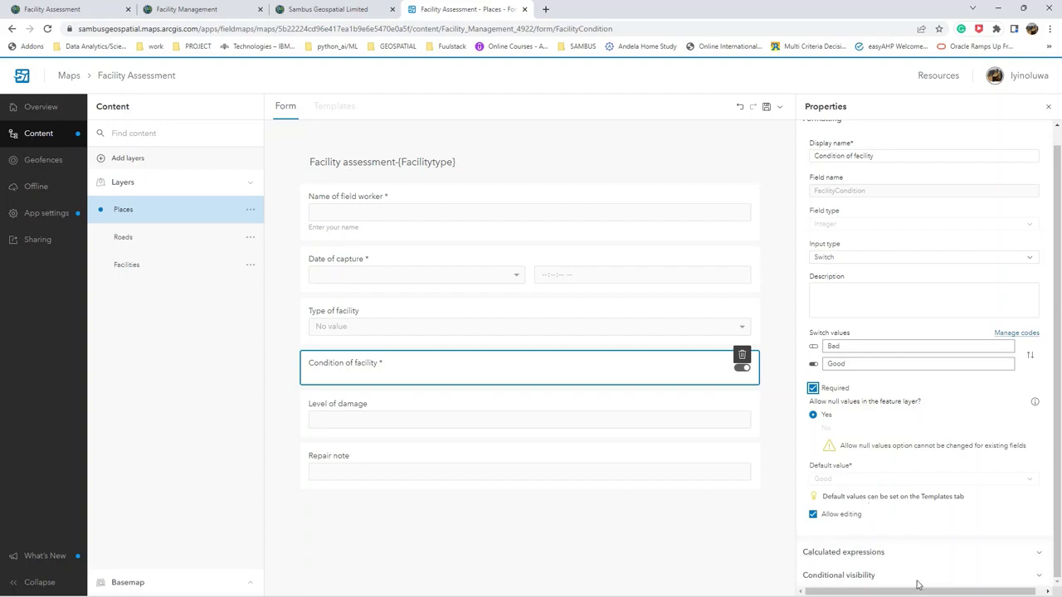
# Change Repair note's input type to Text - Multiline.
pyautogui.hotkey('ctrl', '-')
pyautogui.click(682, 434)
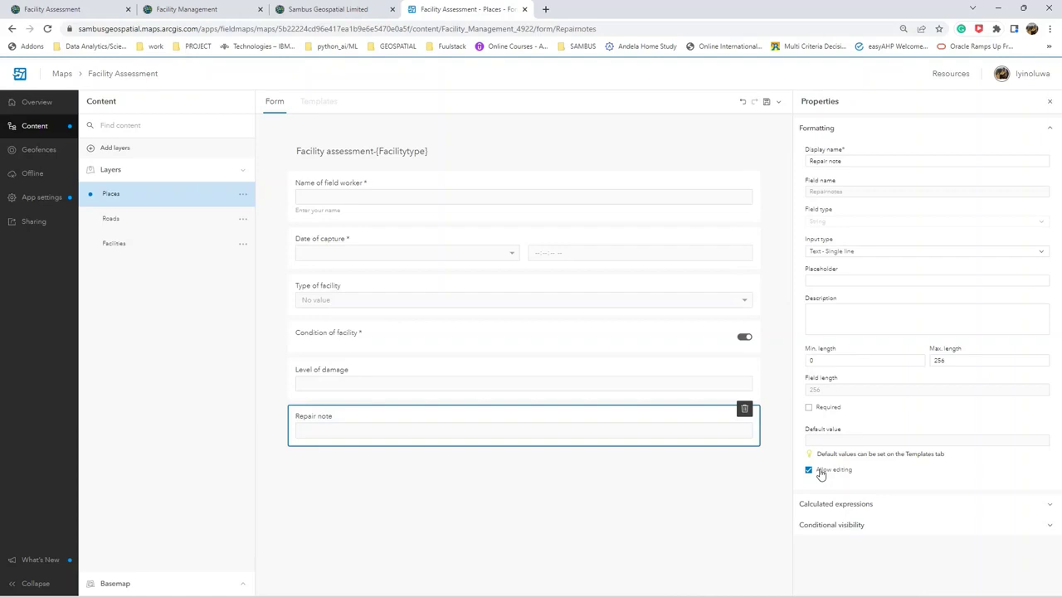
pyautogui.click(875, 251)
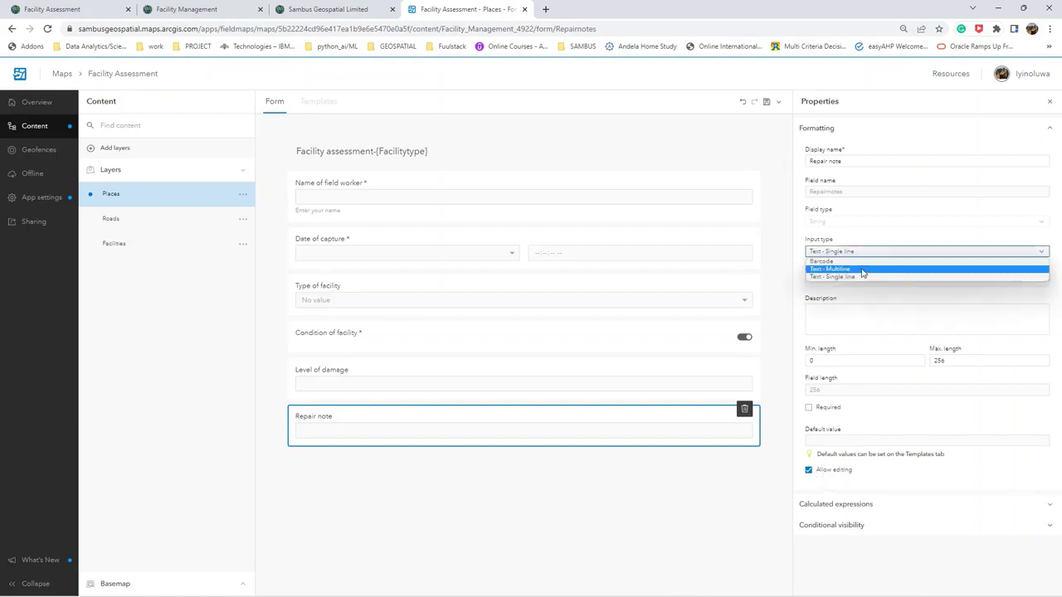
pyautogui.click(862, 270)
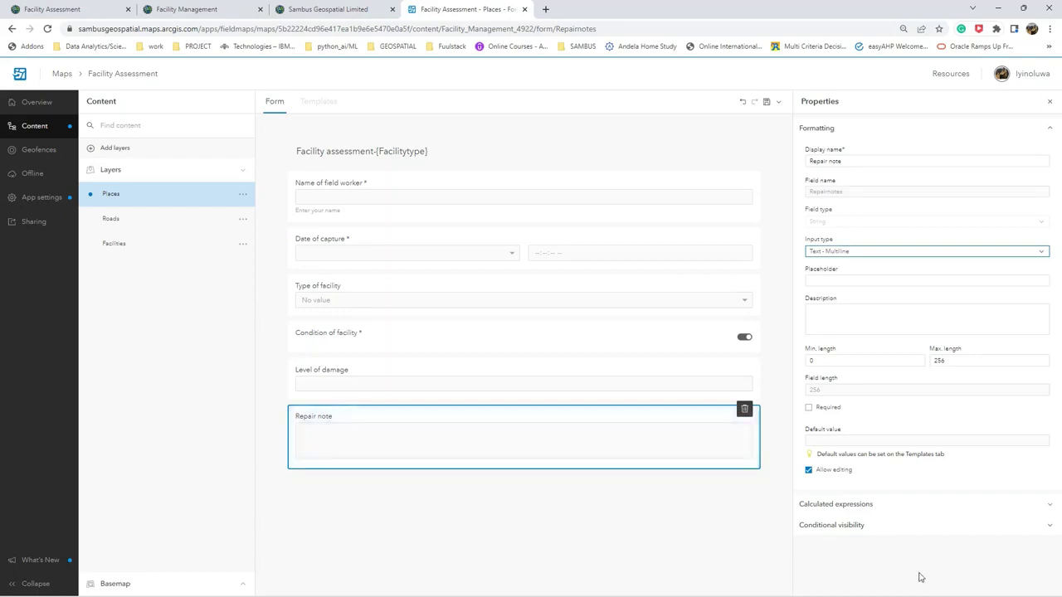
pyautogui.press('Escape')
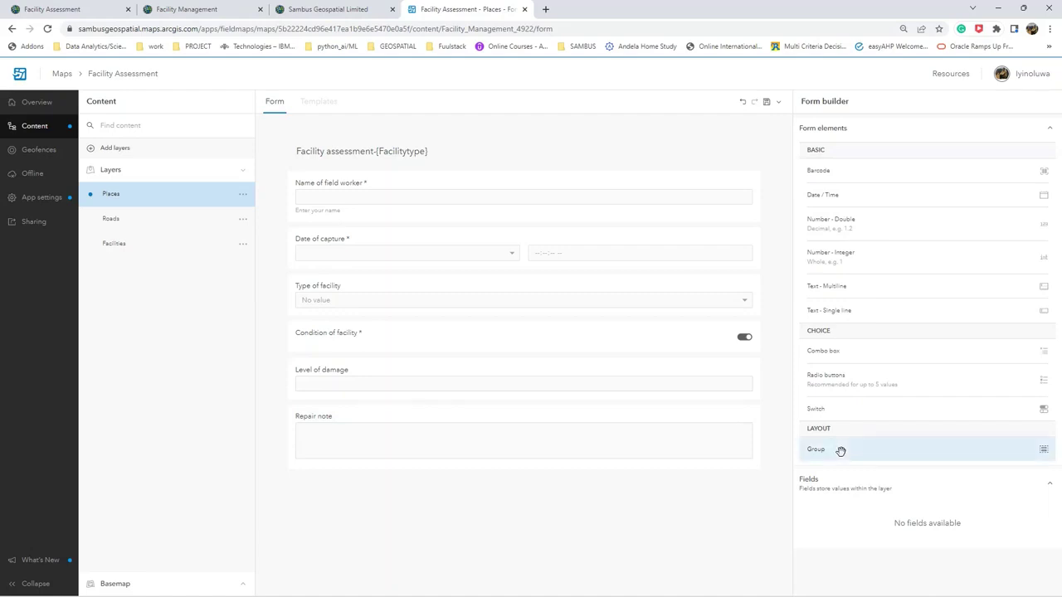
# Add a group named 'Damage assessment' below Condition of facility.
pyautogui.moveTo(840, 452); pyautogui.dragTo(505, 508)
pyautogui.moveTo(867, 458); pyautogui.dragTo(492, 366)
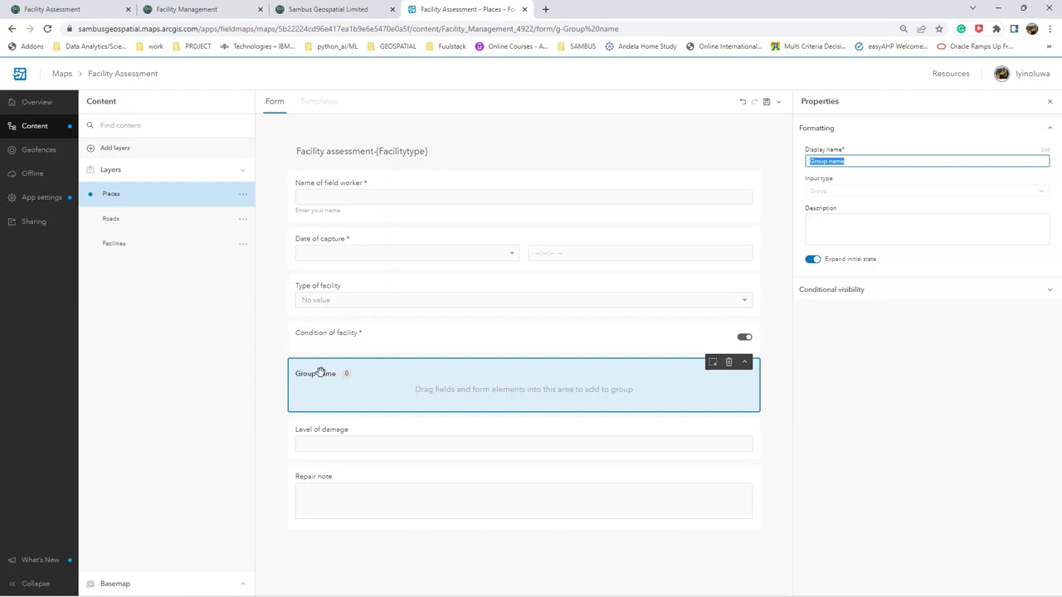
pyautogui.click(320, 375)
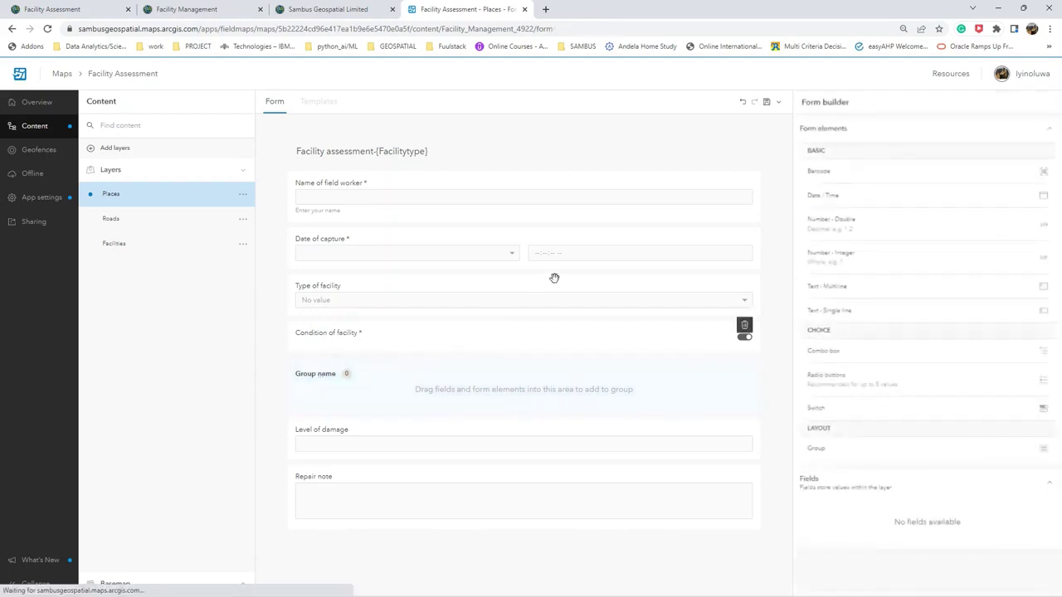
pyautogui.click(344, 375)
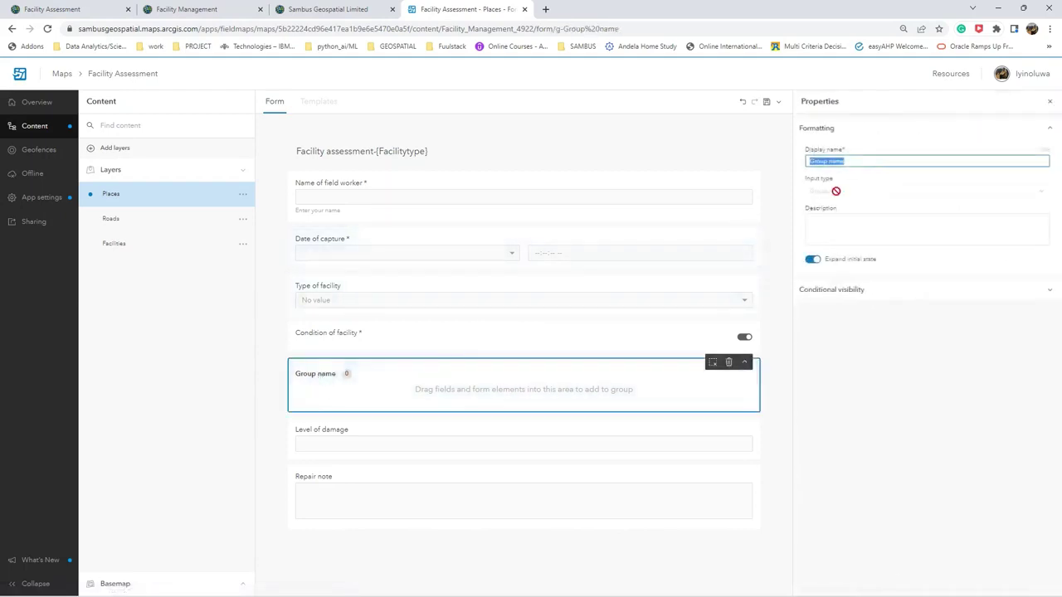
pyautogui.write('D')
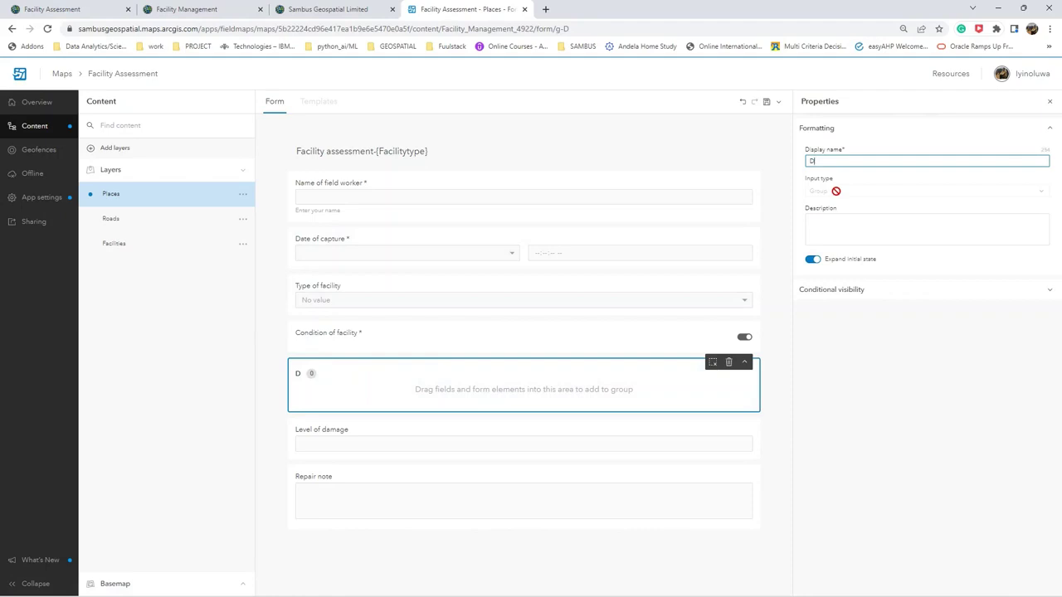
pyautogui.write('amage assess')
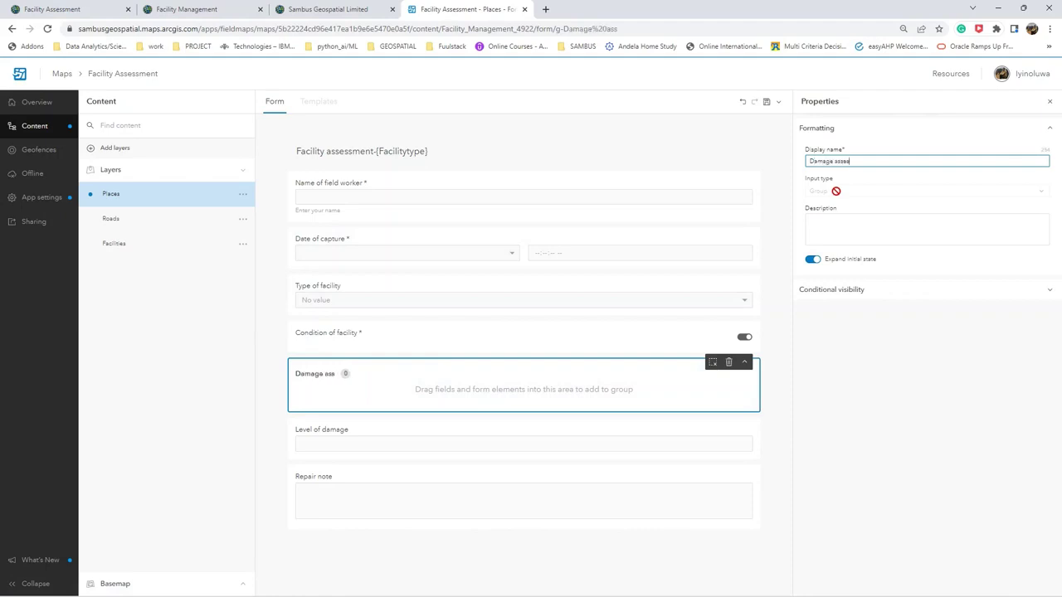
pyautogui.write('ment')
pyautogui.click(877, 349)
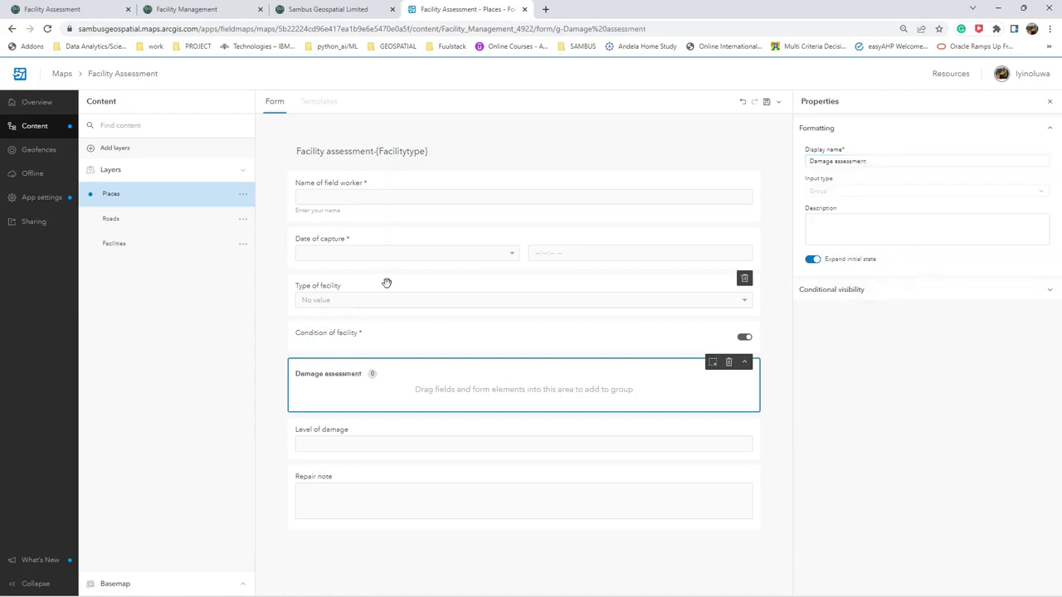
# Move Level of damage and Repair note into the Damage assessment group.
pyautogui.click(396, 437)
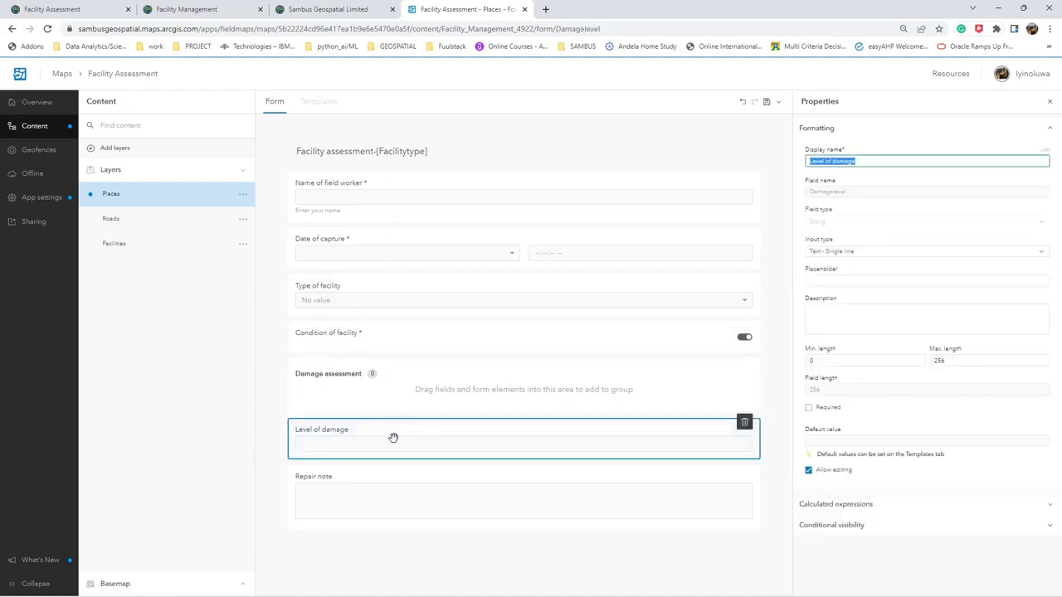
pyautogui.keyDown('shift'); pyautogui.click(386, 481); pyautogui.keyUp('shift')
pyautogui.moveTo(393, 445); pyautogui.dragTo(396, 383)
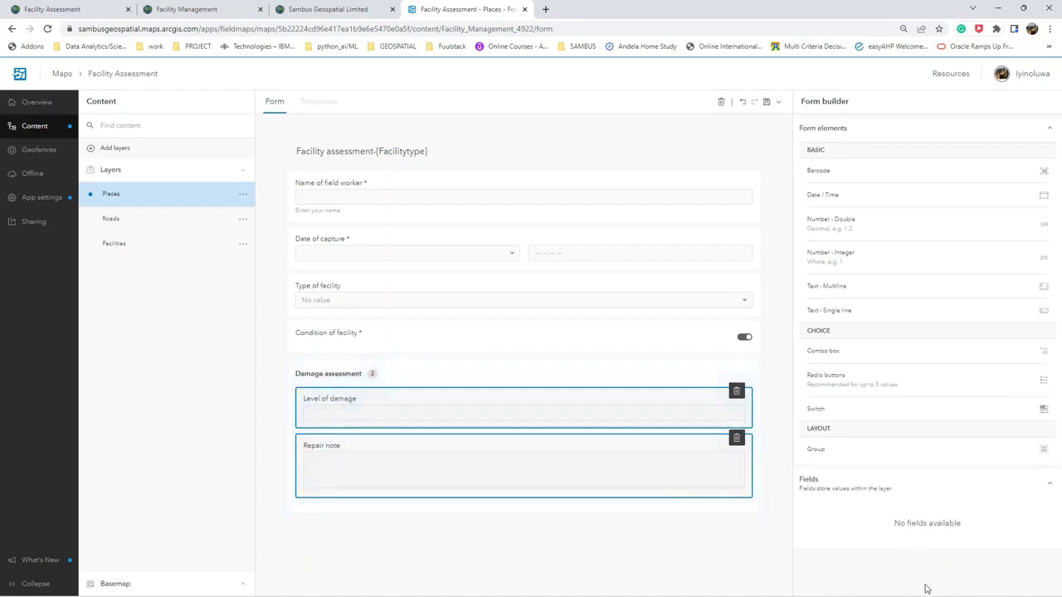
# Start a new conditional visibility rule for the Damage assessment group.
pyautogui.click(714, 340)
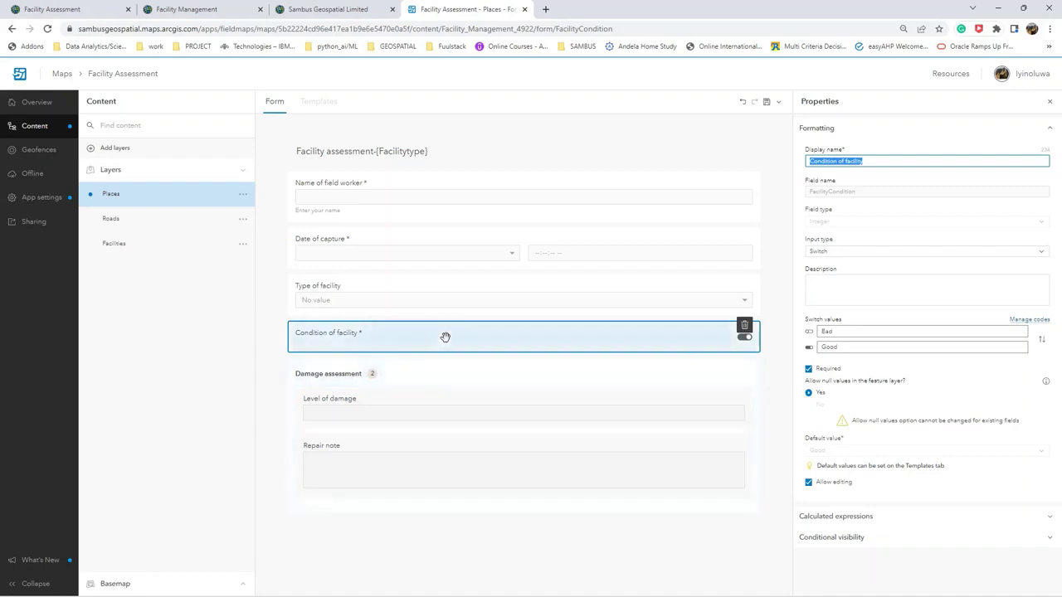
pyautogui.click(451, 381)
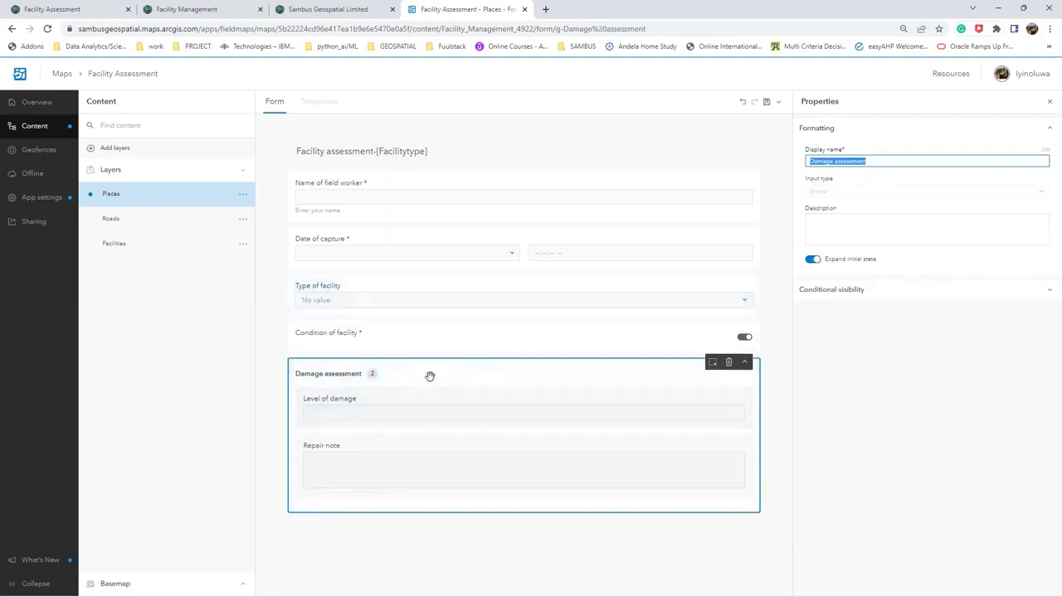
pyautogui.click(867, 291)
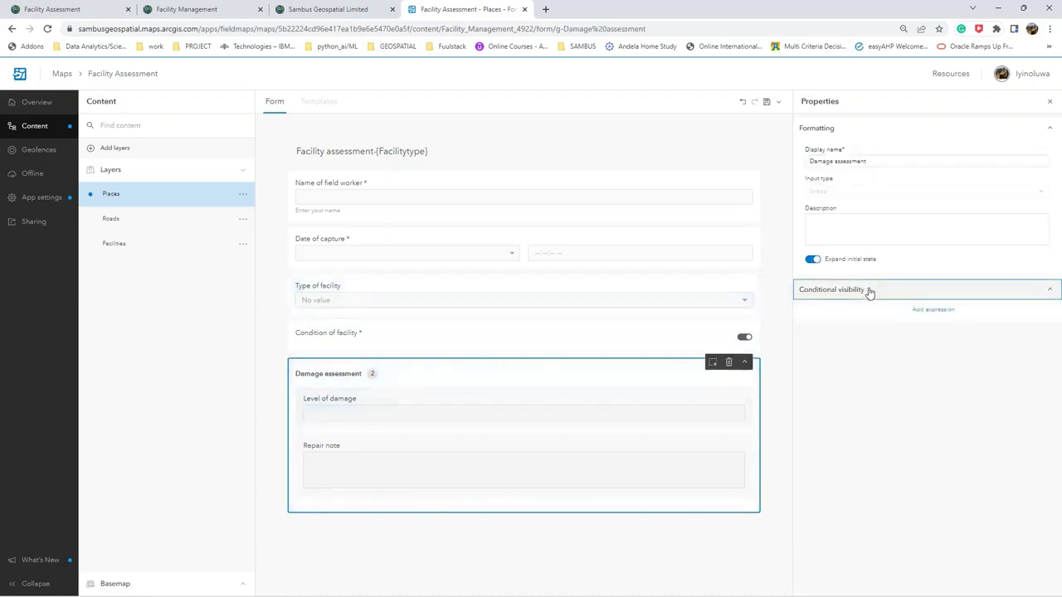
pyautogui.click(931, 310)
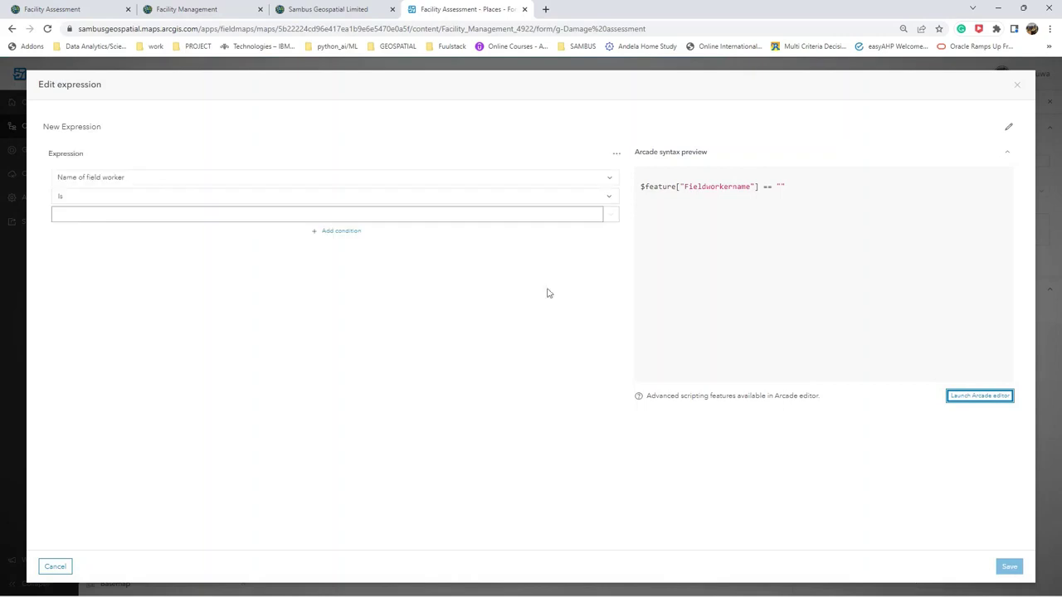
# Set the rule to 'Condition of facility is Bad' and save the expression.
pyautogui.click(370, 180)
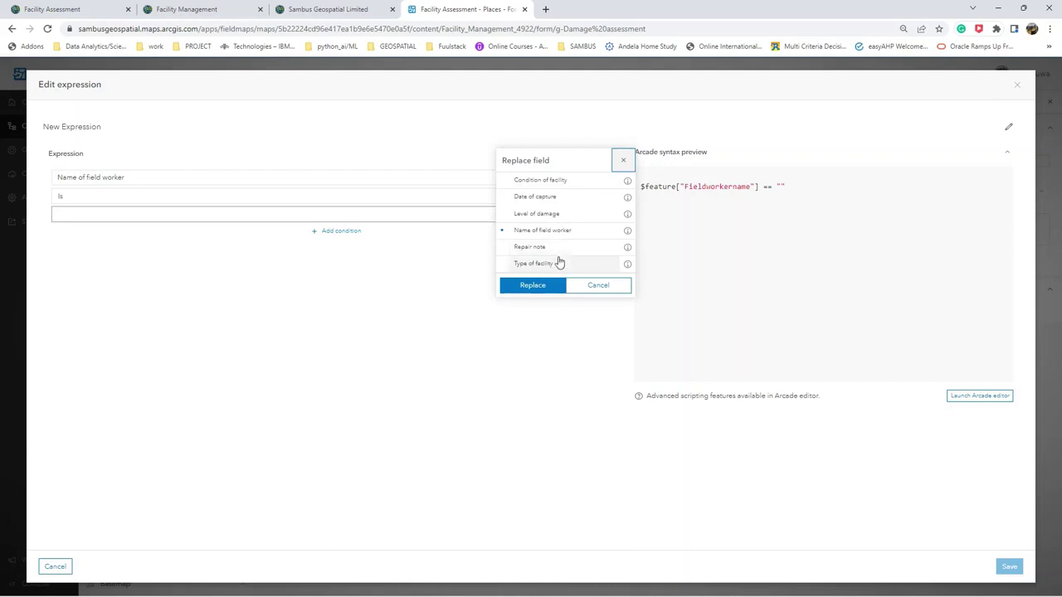
pyautogui.click(554, 181)
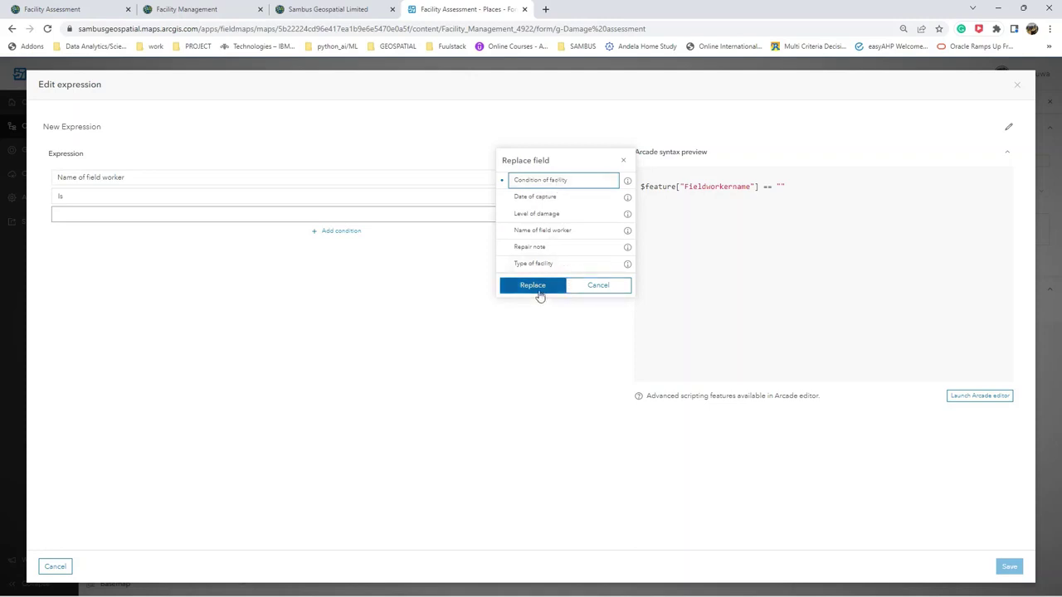
pyautogui.click(537, 288)
pyautogui.click(374, 197)
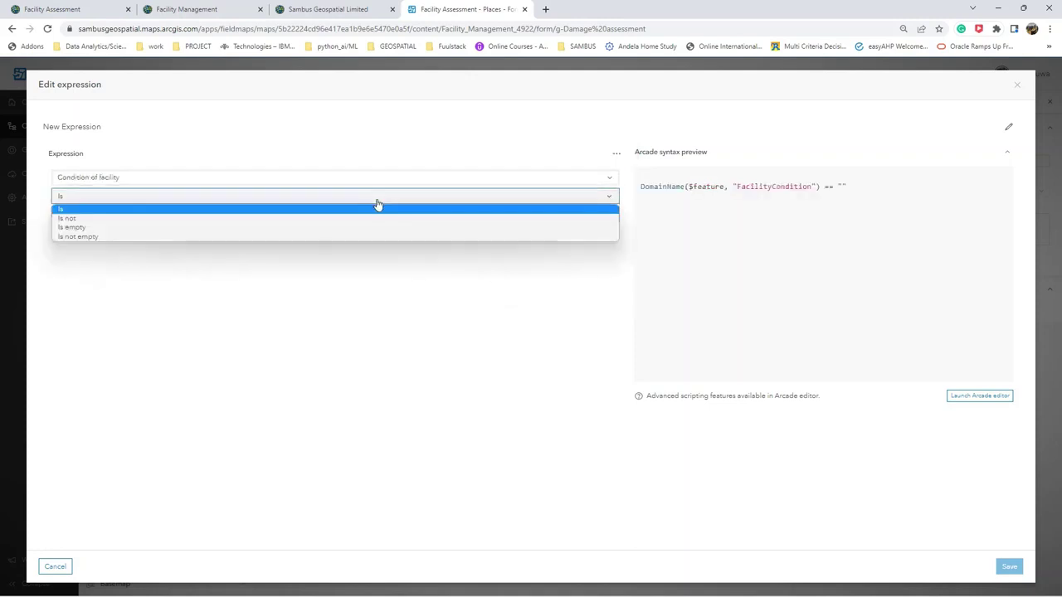
pyautogui.click(189, 213)
pyautogui.click(234, 213)
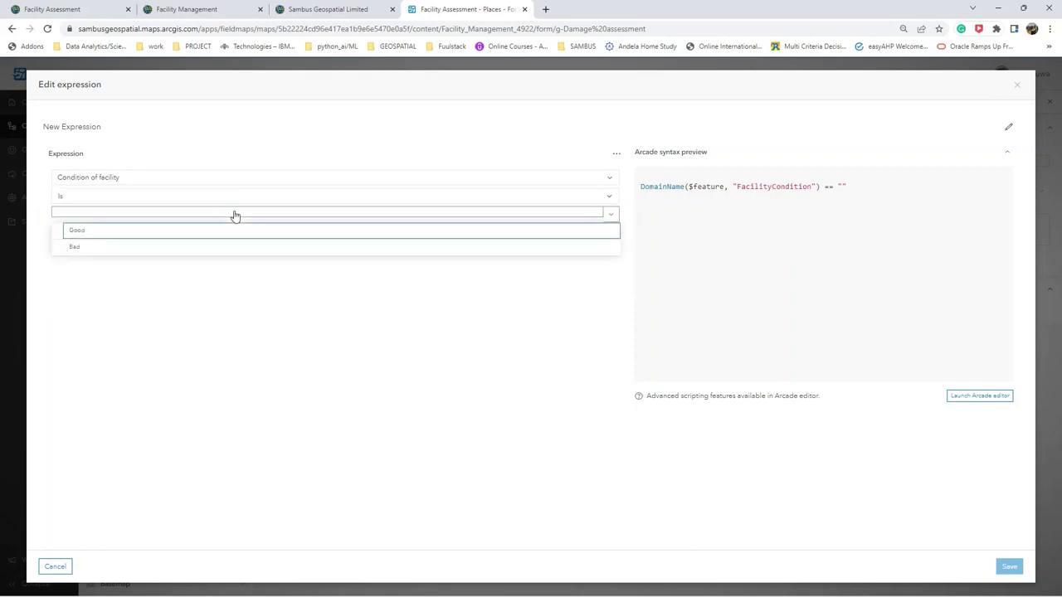
pyautogui.click(187, 249)
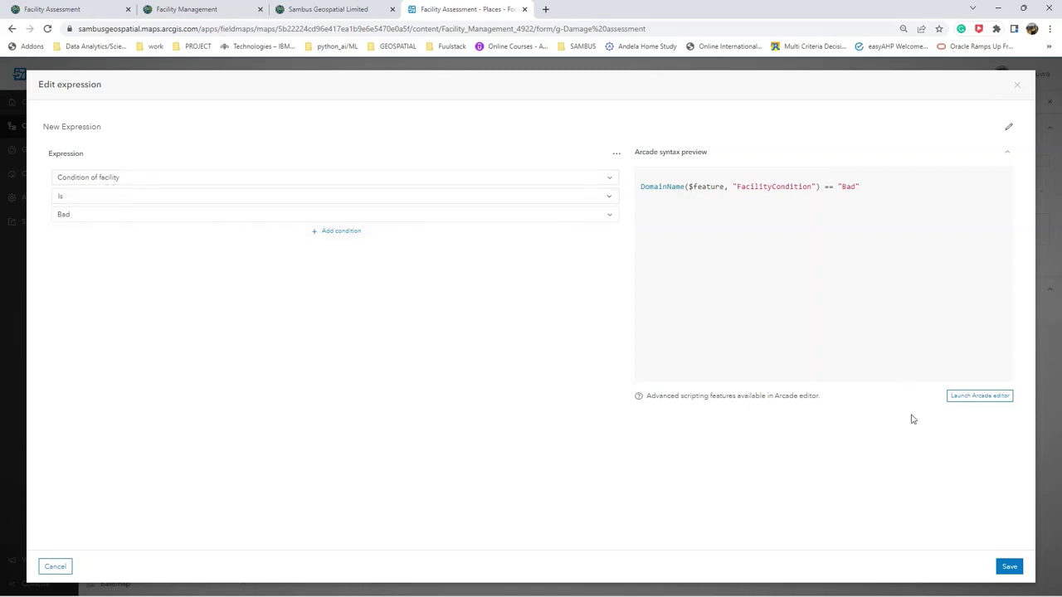
pyautogui.click(1007, 565)
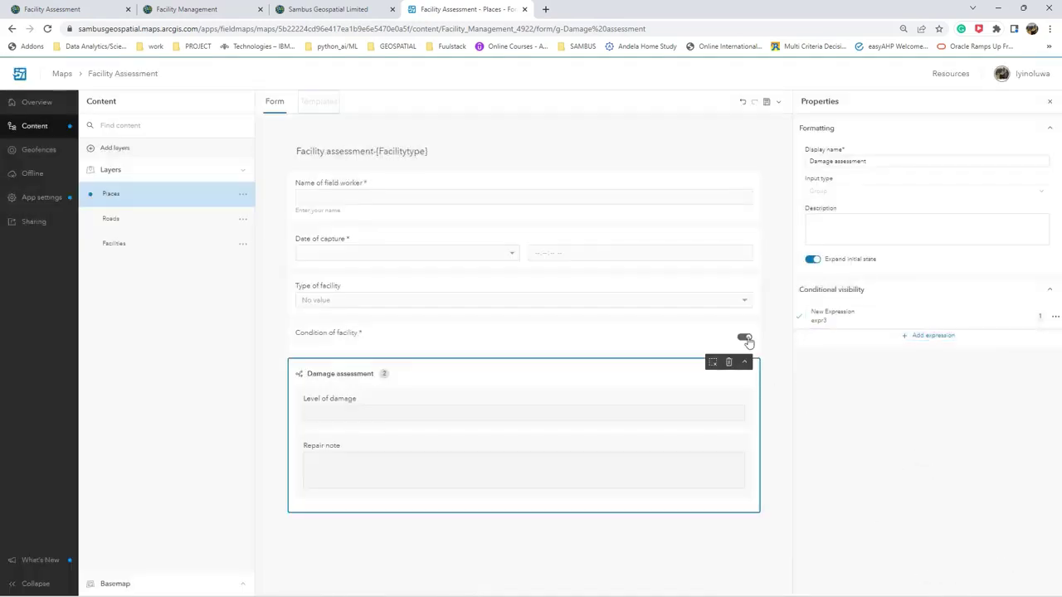
# Save the Places form changes and review the layer's feature templates.
pyautogui.click(766, 103)
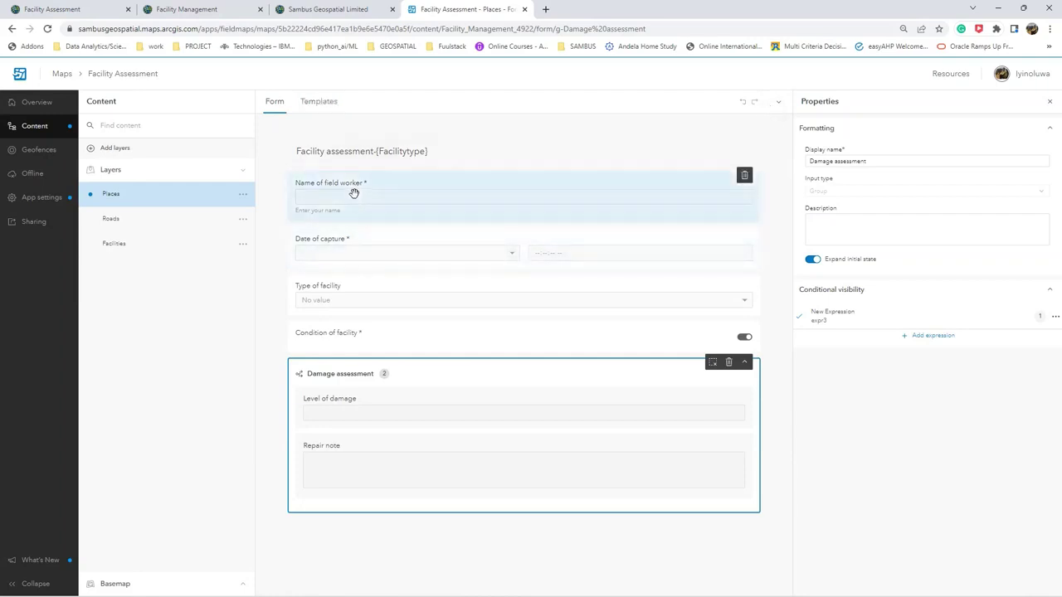
pyautogui.click(324, 104)
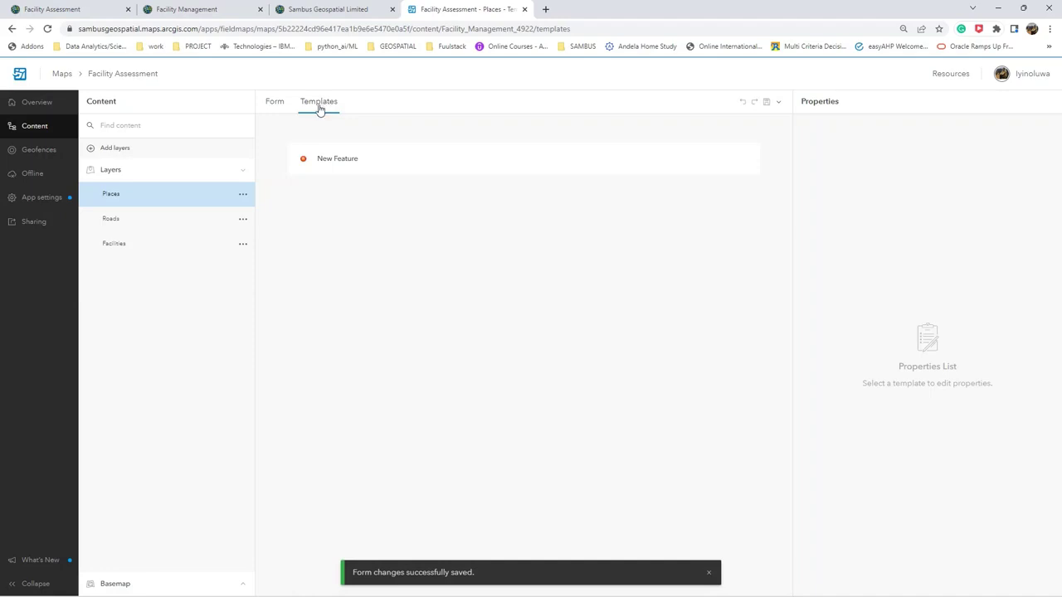
pyautogui.click(275, 104)
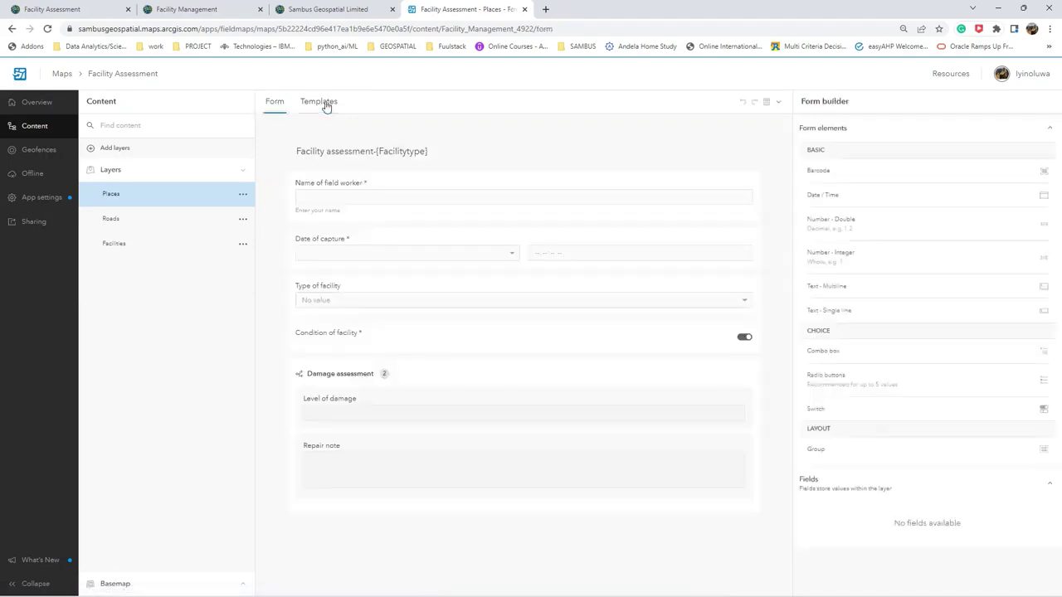
pyautogui.click(325, 104)
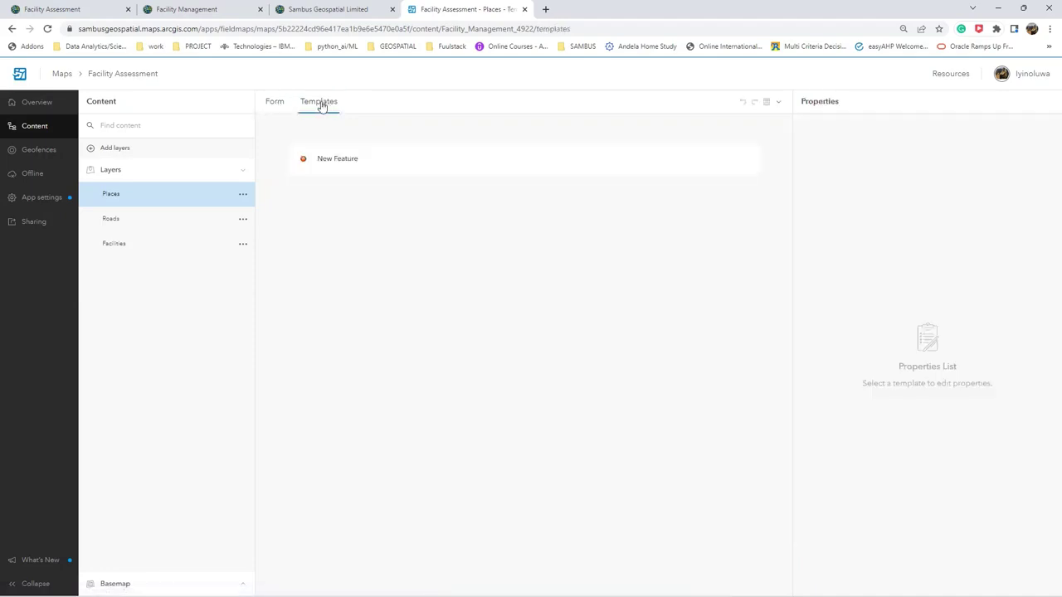
pyautogui.click(275, 105)
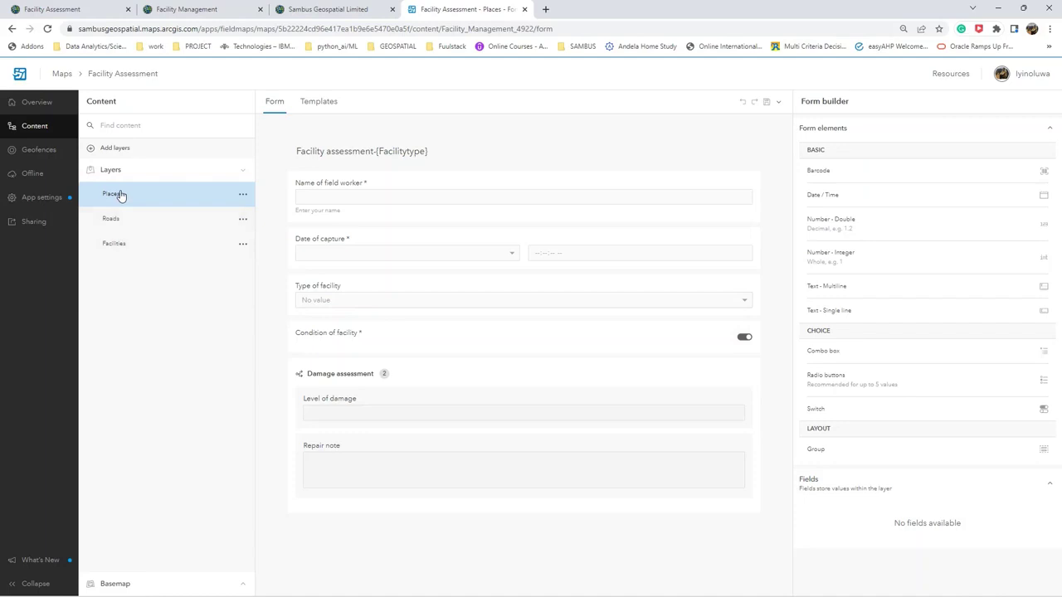
# Add all fields to the Roads form, including Type of road, and save it.
pyautogui.click(112, 218)
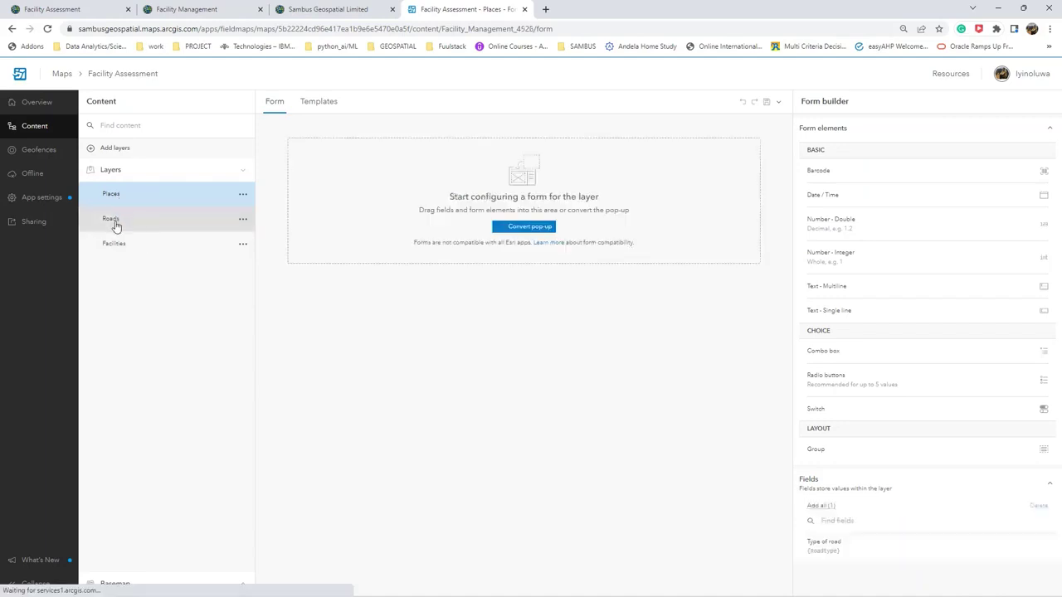
pyautogui.click(820, 506)
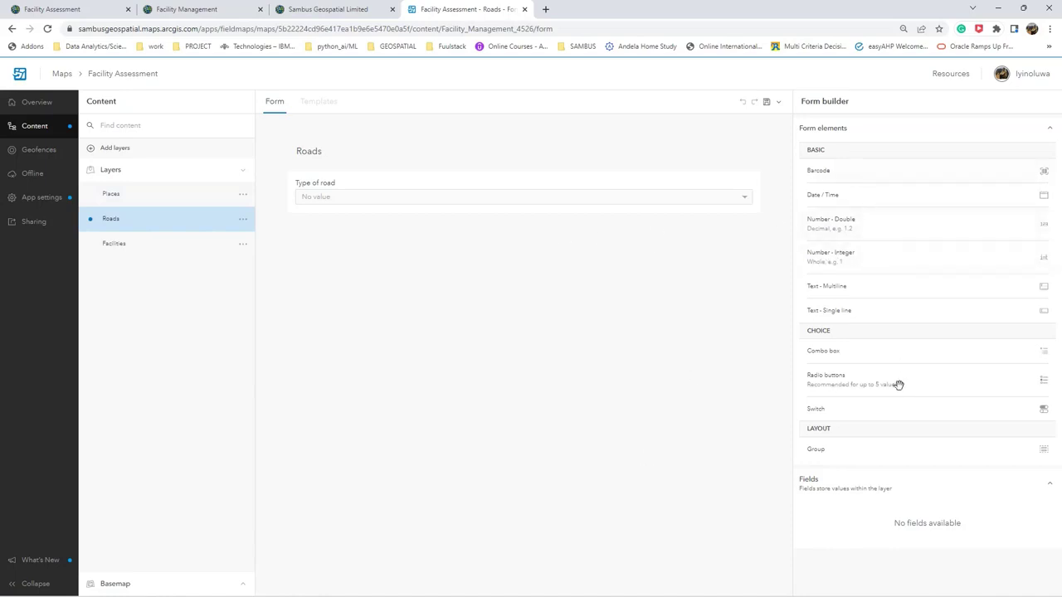
pyautogui.click(405, 186)
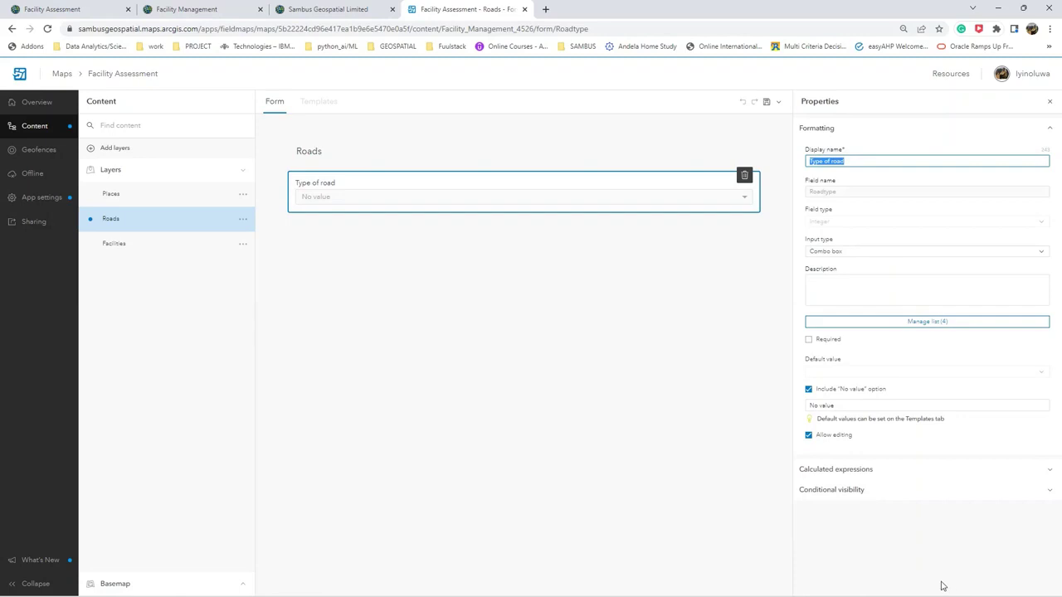
pyautogui.click(682, 518)
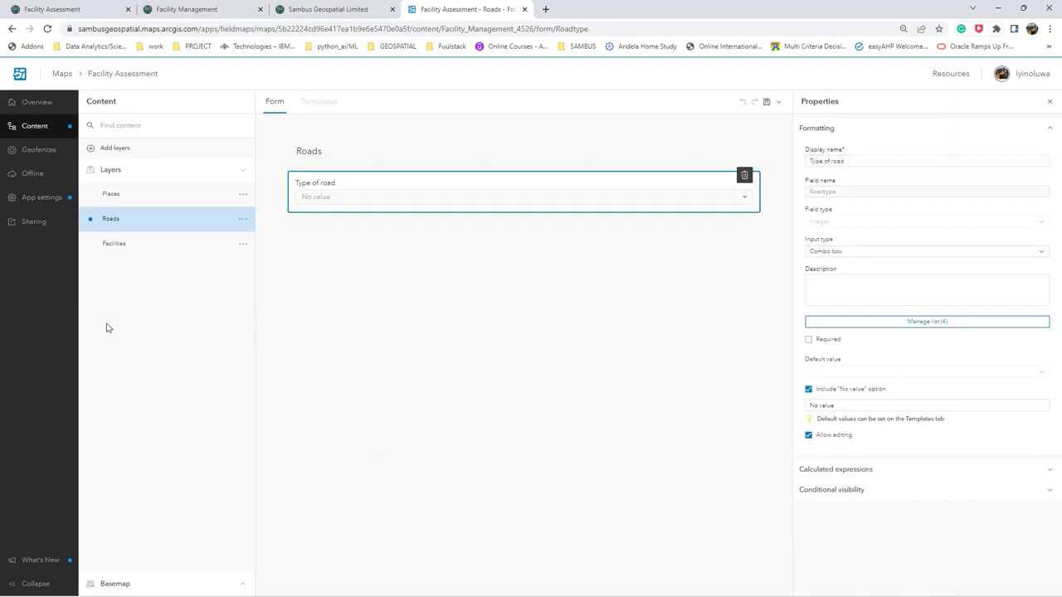
pyautogui.click(109, 244)
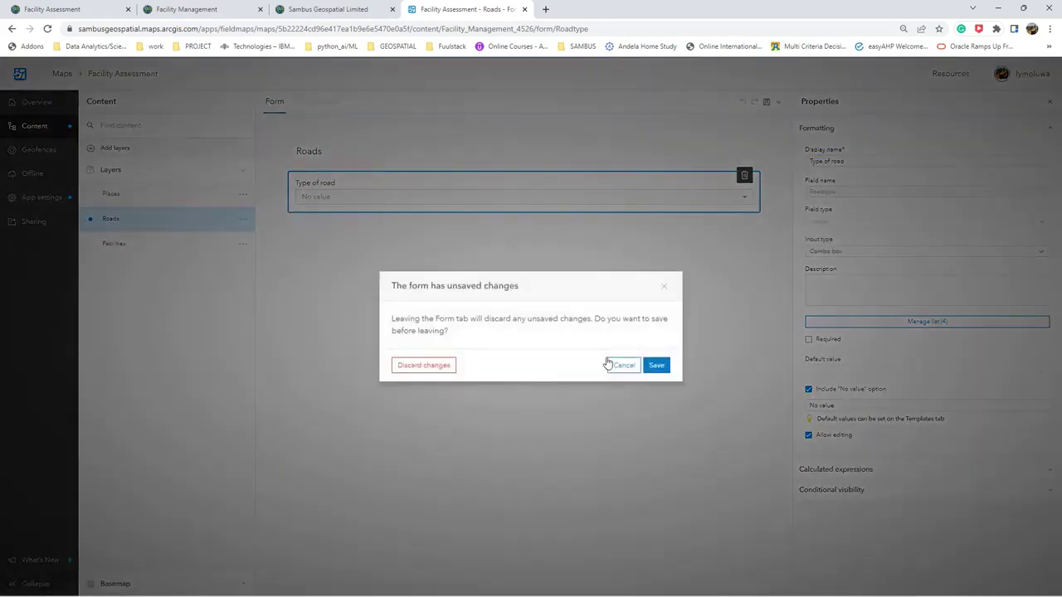
pyautogui.click(659, 366)
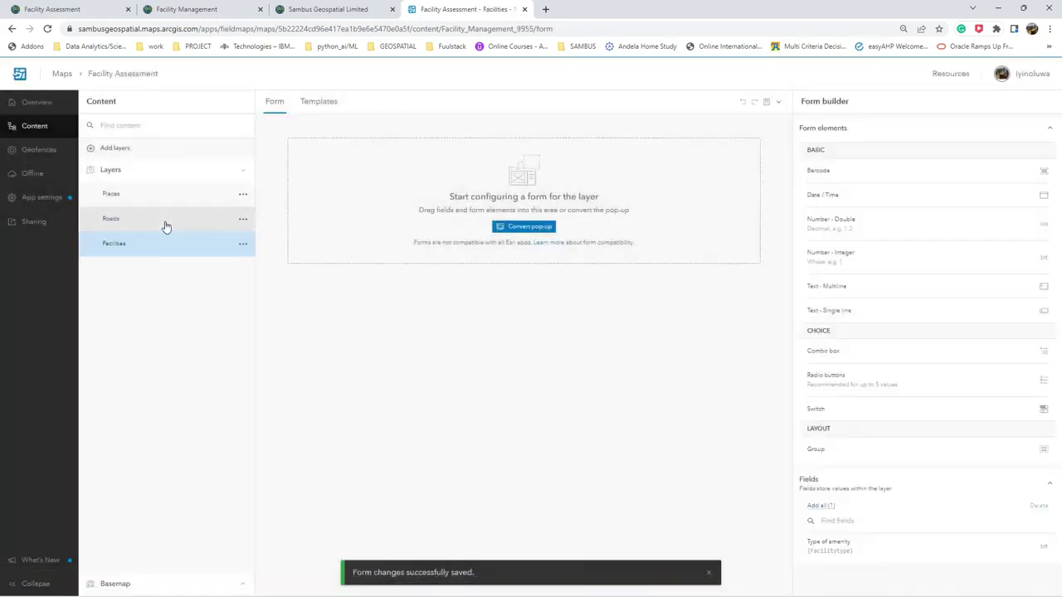
# Turn on Copy All and turn off Copy Attributes under Feature actions, then save.
pyautogui.click(47, 202)
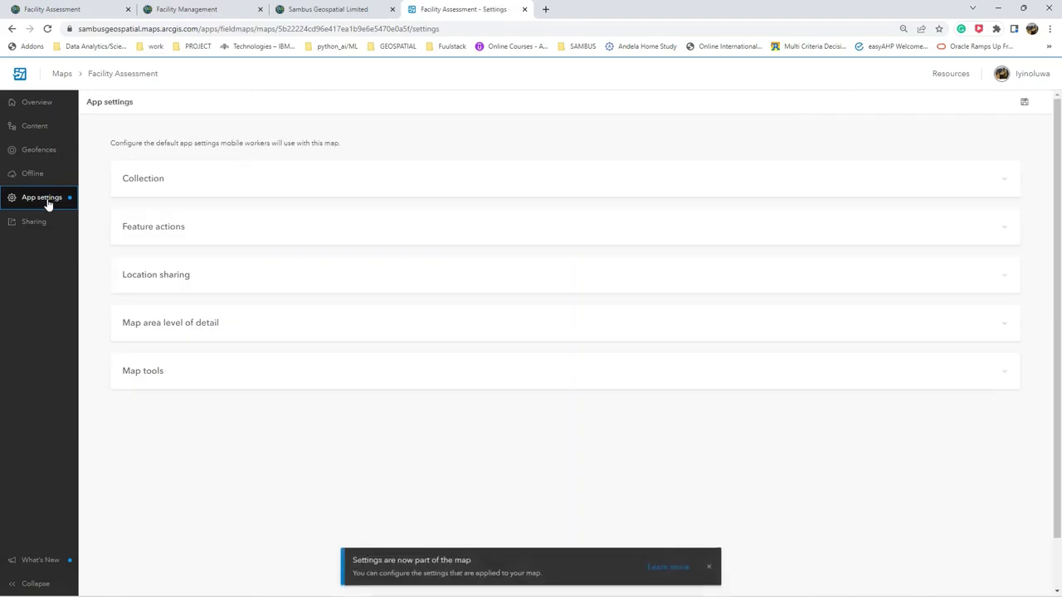
pyautogui.click(186, 235)
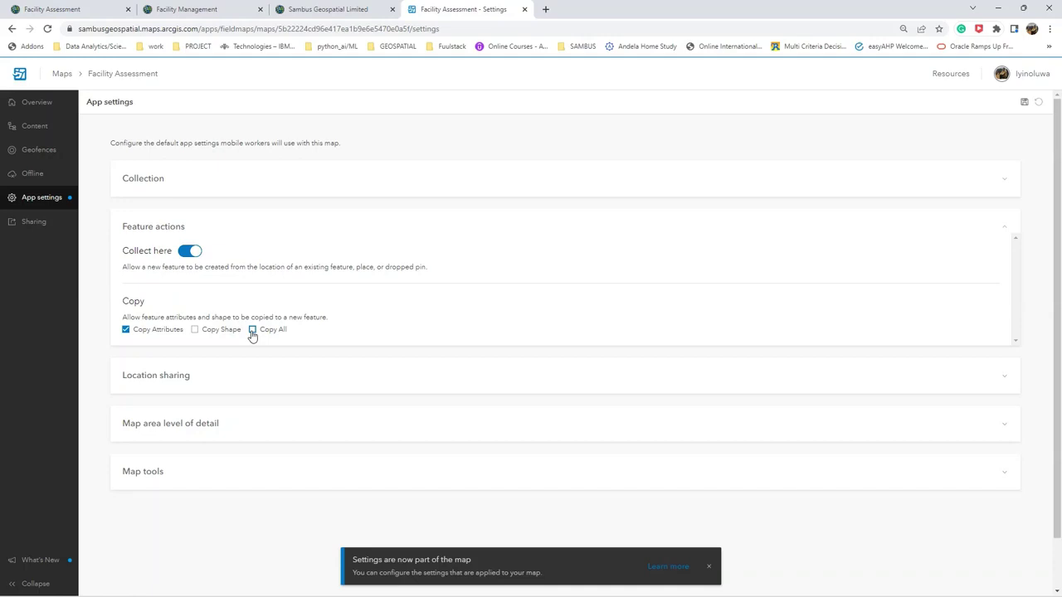
pyautogui.click(252, 330)
pyautogui.click(126, 331)
pyautogui.click(25, 222)
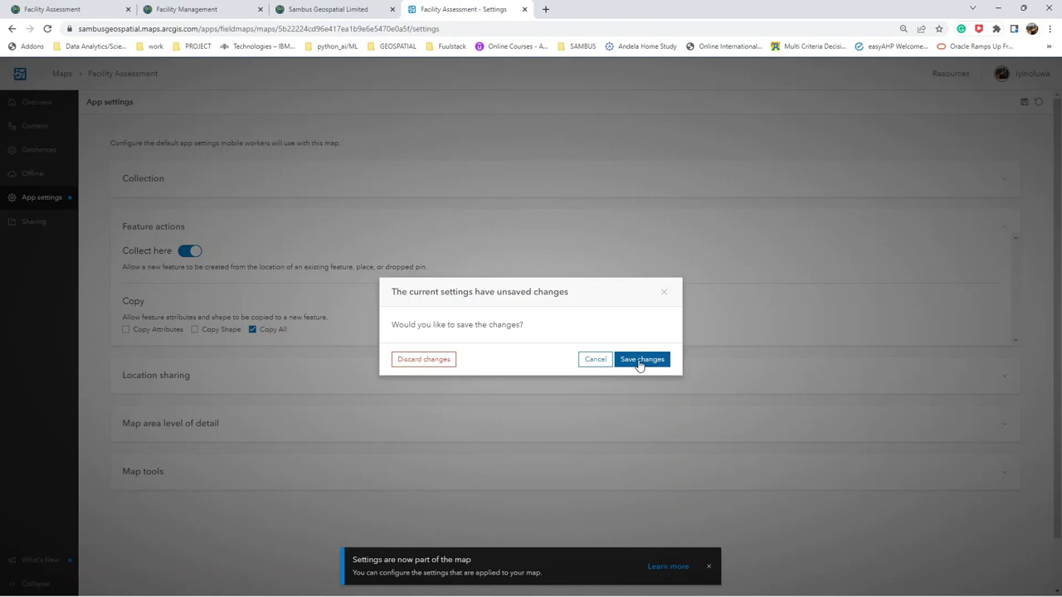
pyautogui.click(640, 360)
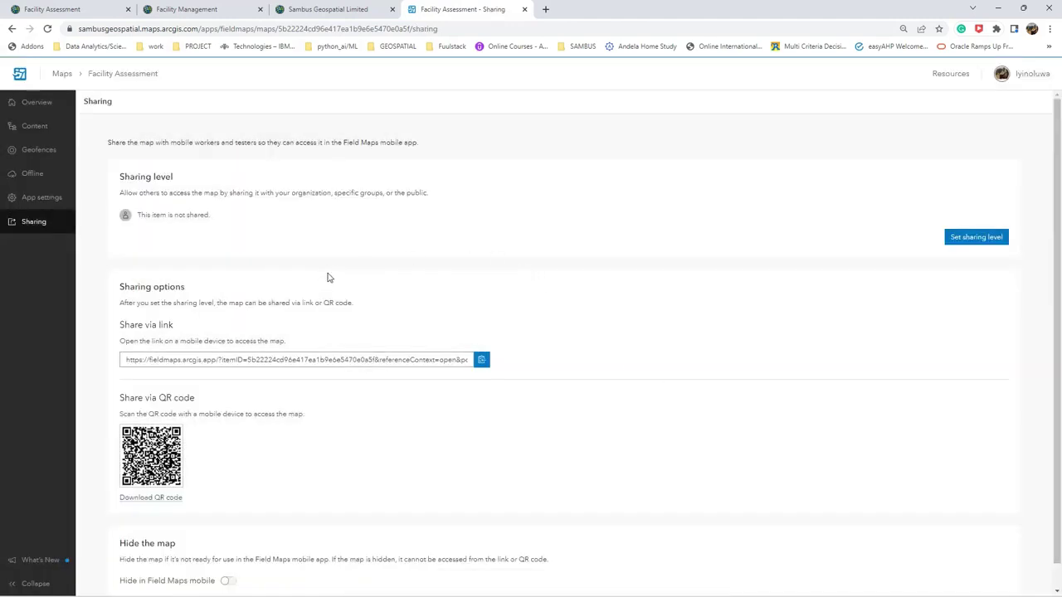
# Share the map and its feature layer with Organization, then copy the mobile share link.
pyautogui.click(983, 239)
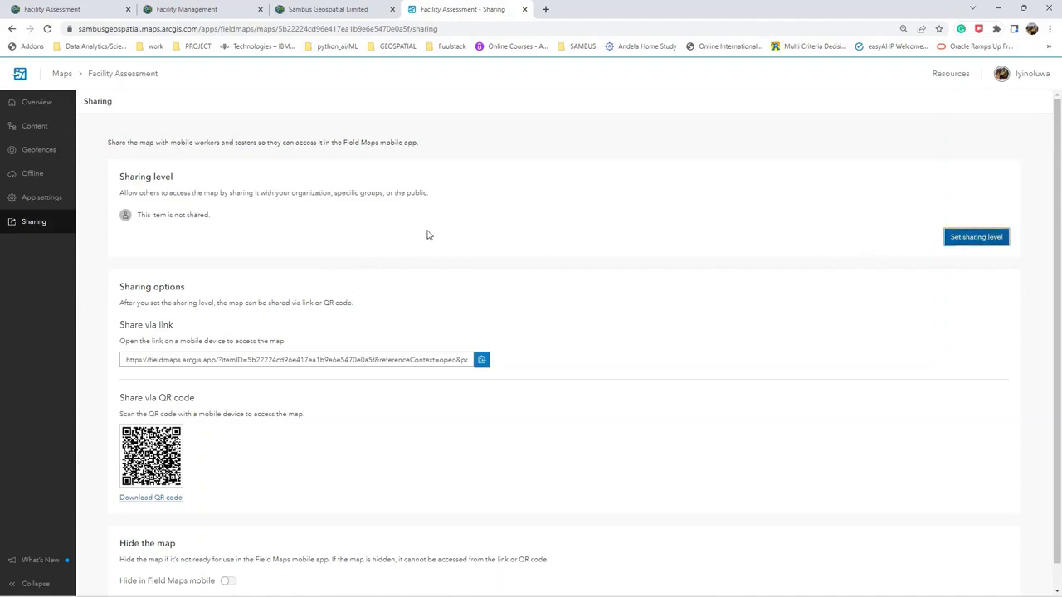
pyautogui.click(979, 239)
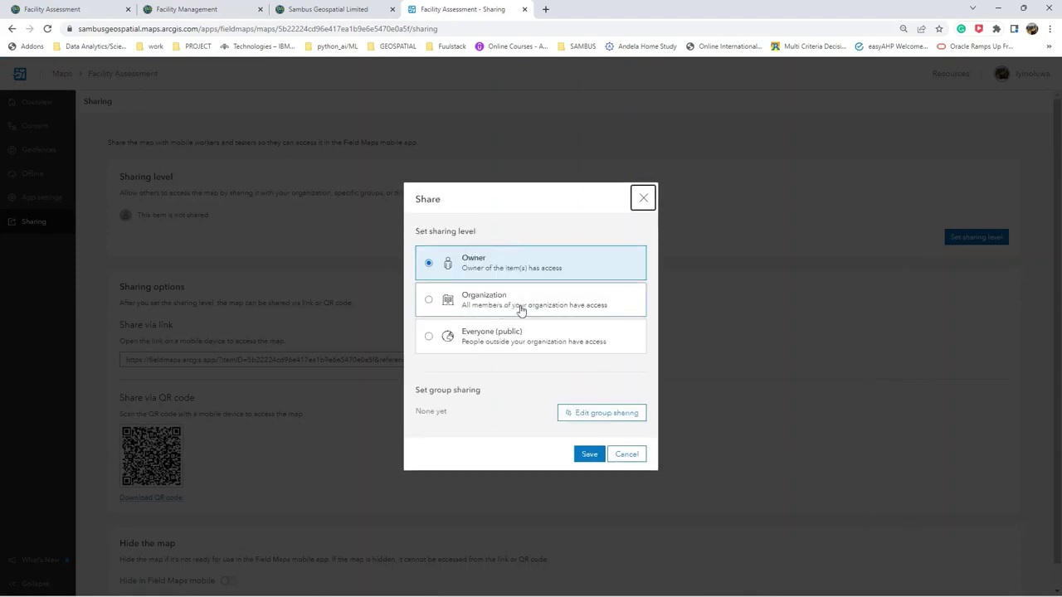
pyautogui.click(516, 308)
pyautogui.click(581, 454)
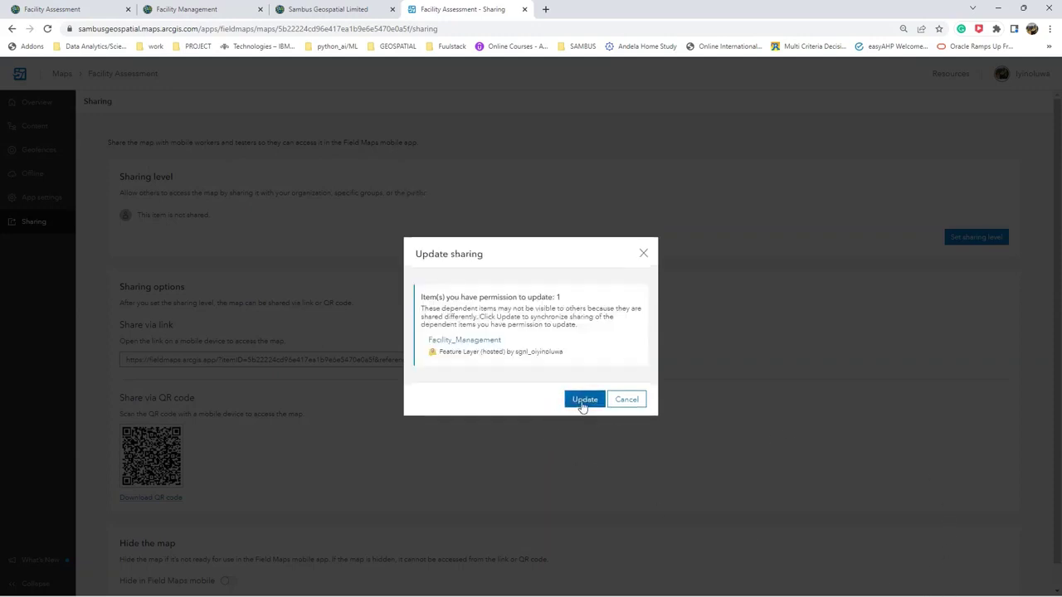
pyautogui.click(583, 401)
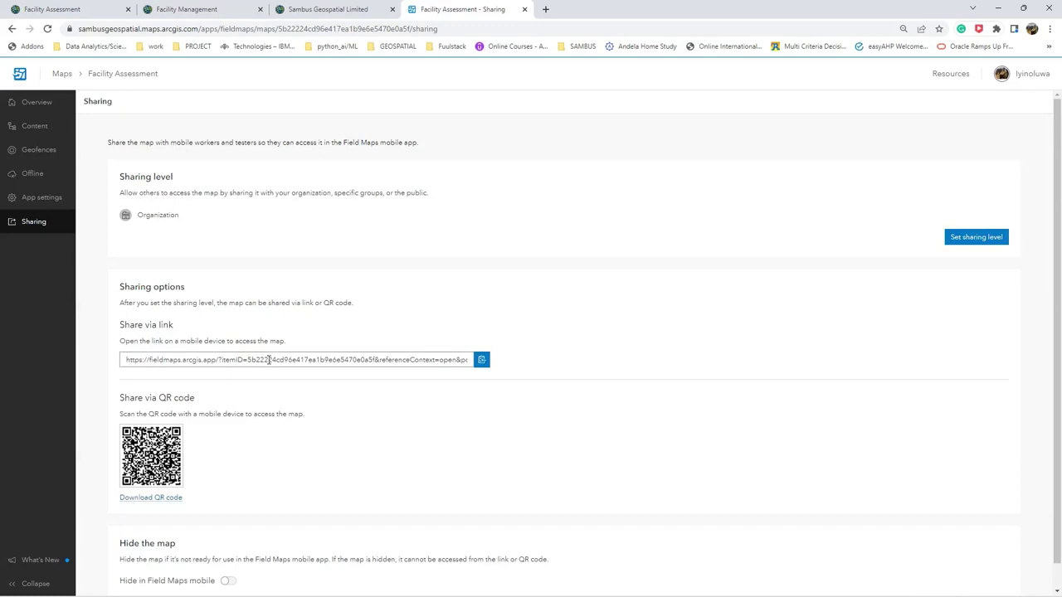
pyautogui.click(265, 360)
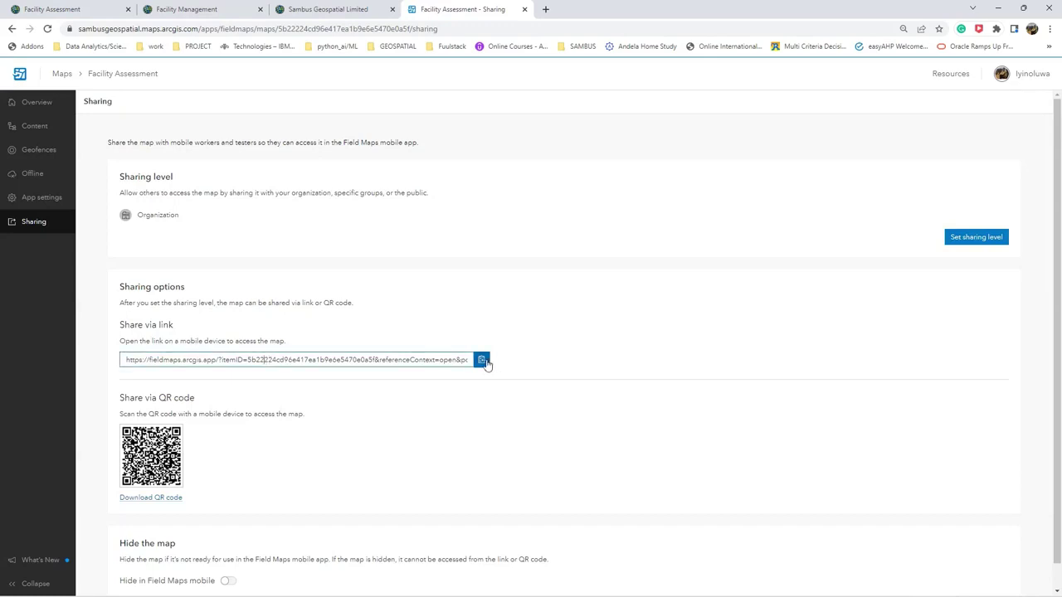
pyautogui.click(482, 359)
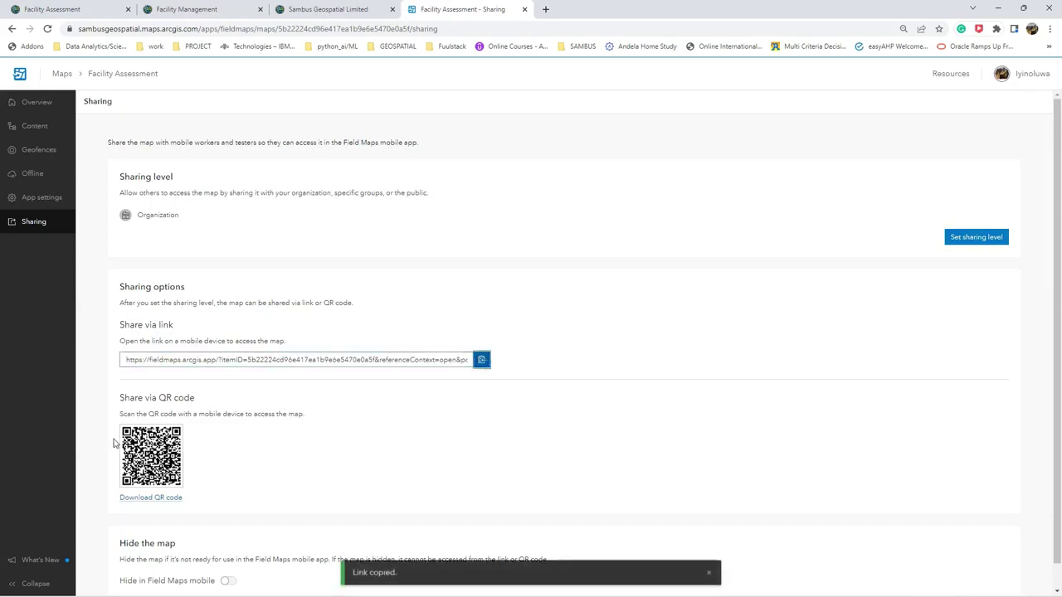